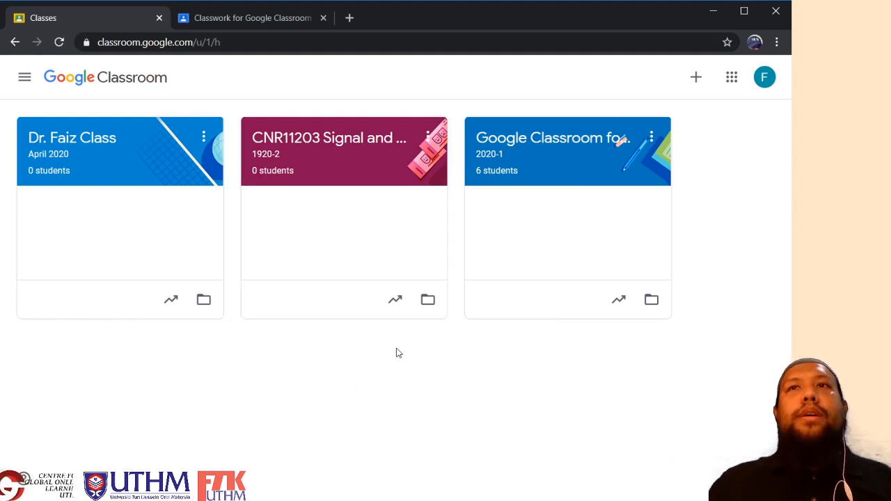
- Start creating a new class and enter "BNR35503 Microcontroller Application" as its class name
click(695, 78)
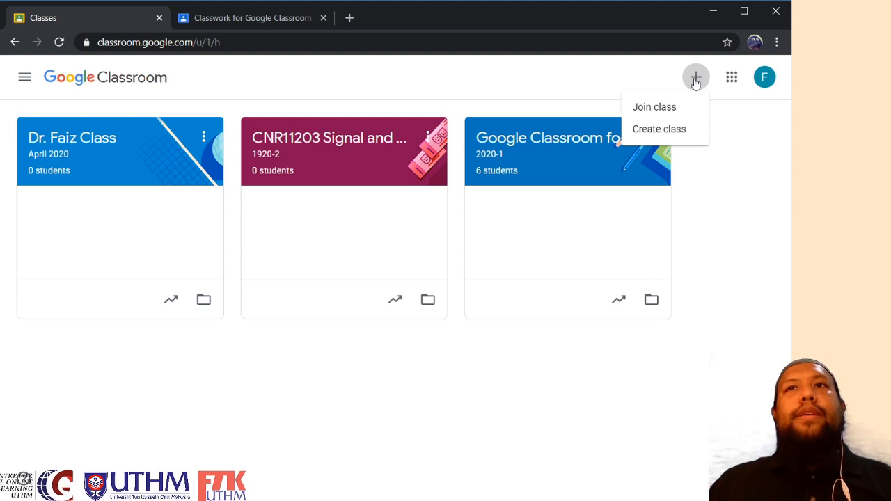
click(663, 135)
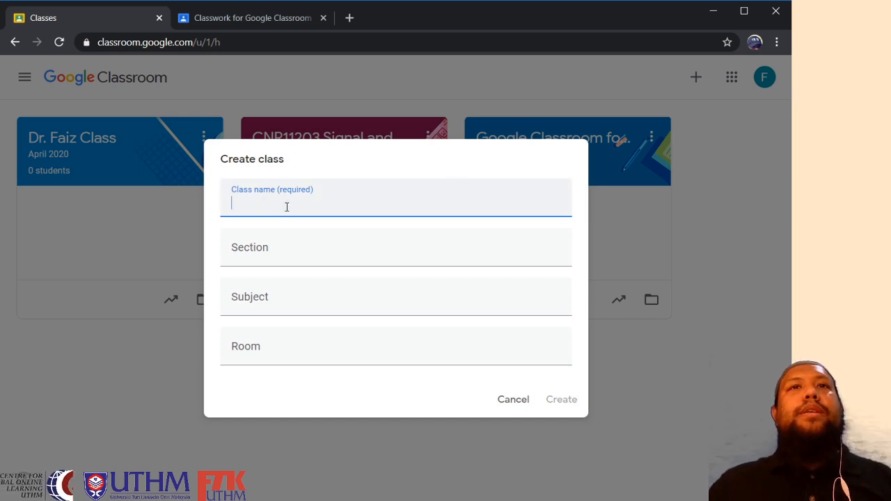
text(BNR)
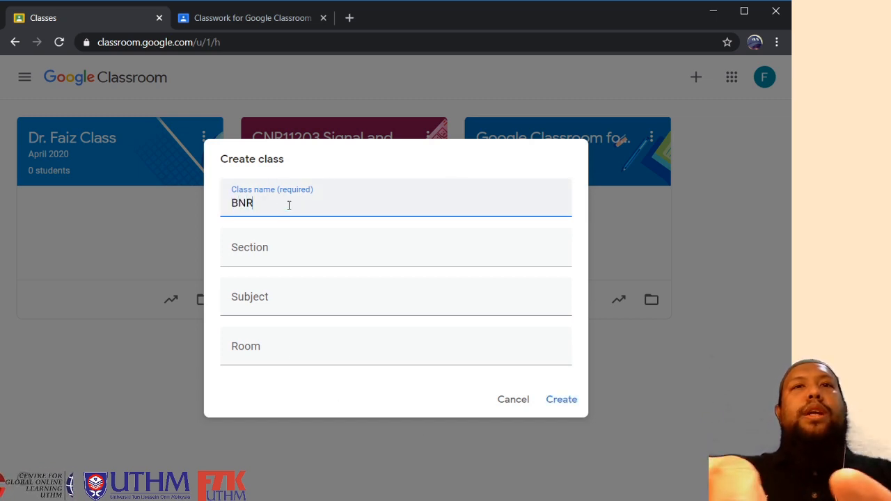
text(355)
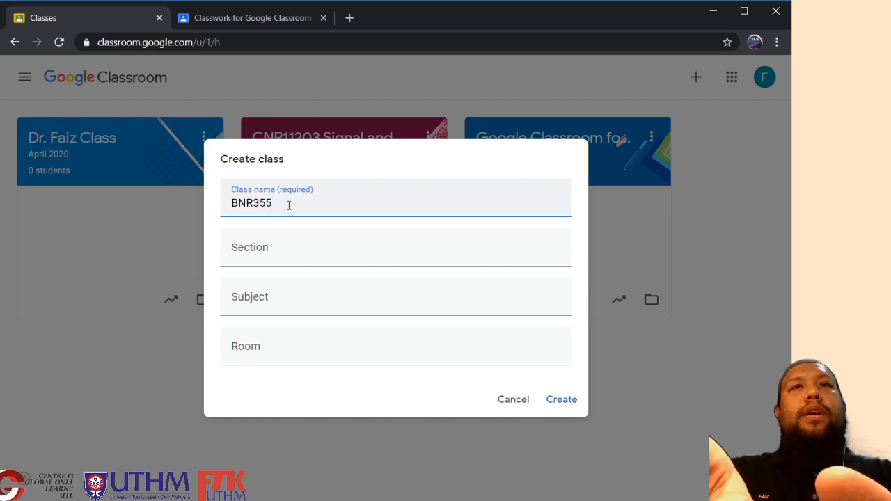
text(03 mic)
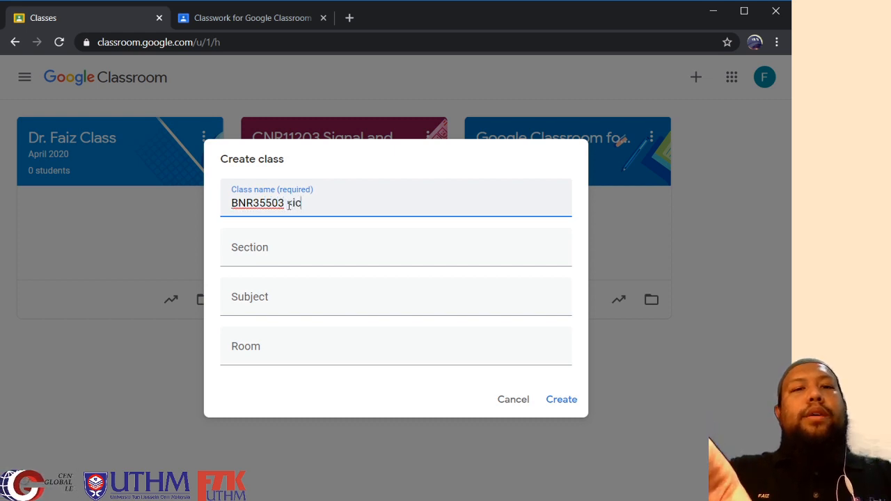
text(ro)
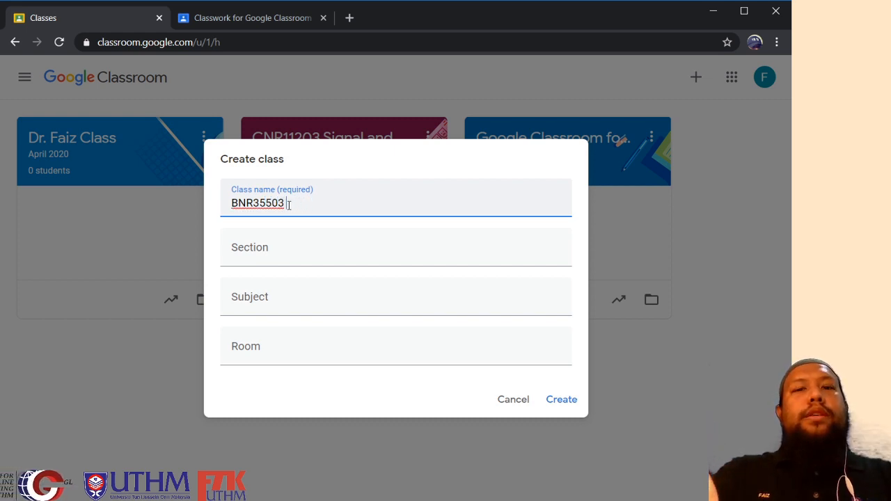
text(Micro)
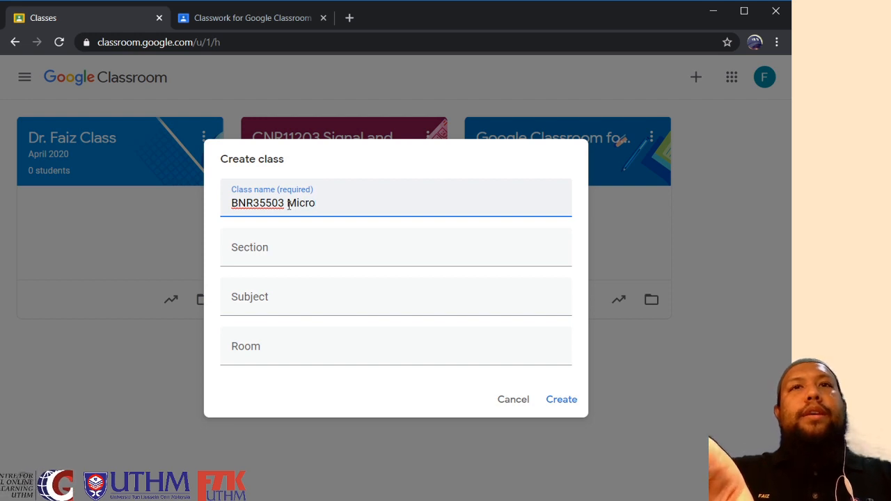
text(controller)
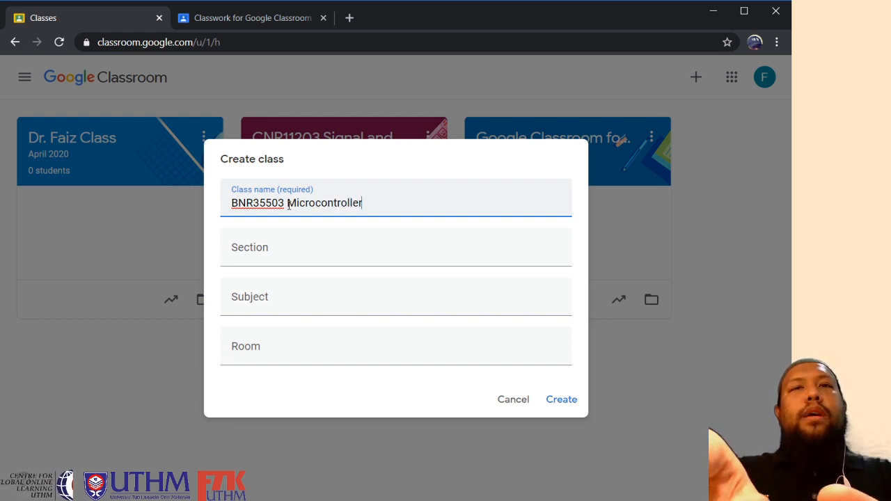
text( Appli)
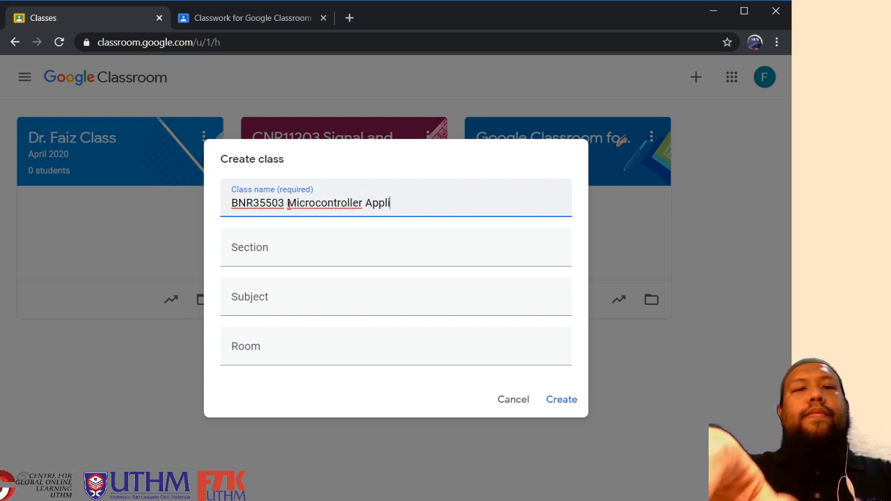
text(cation)
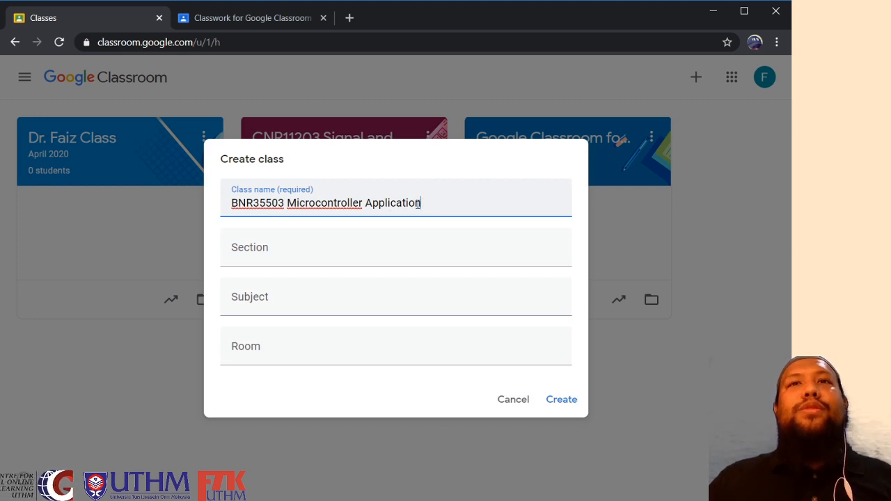
drag(420, 203, 229, 206)
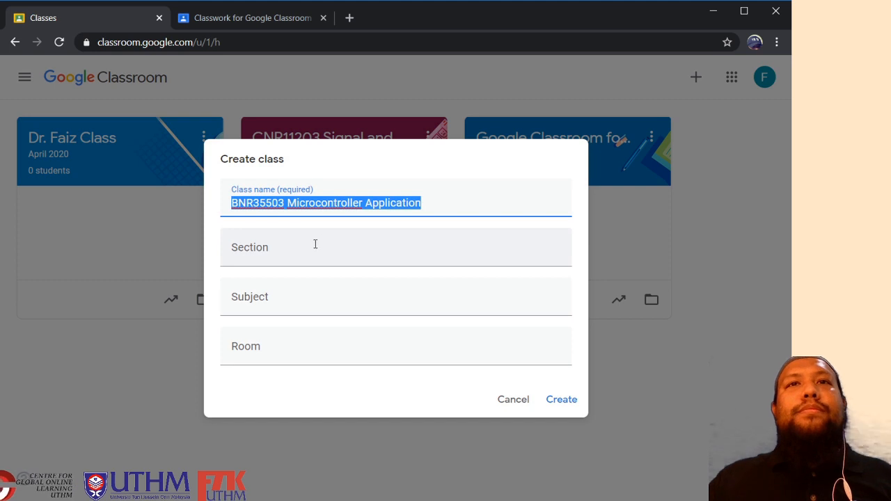
key(End)
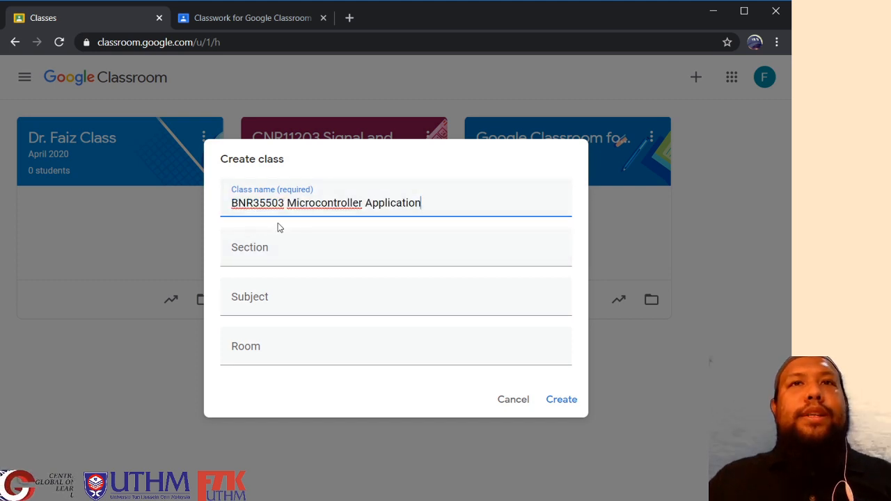
- Fill in the class details with section "1 and 2", subject "Engineering" and room "Online Class"
click(292, 260)
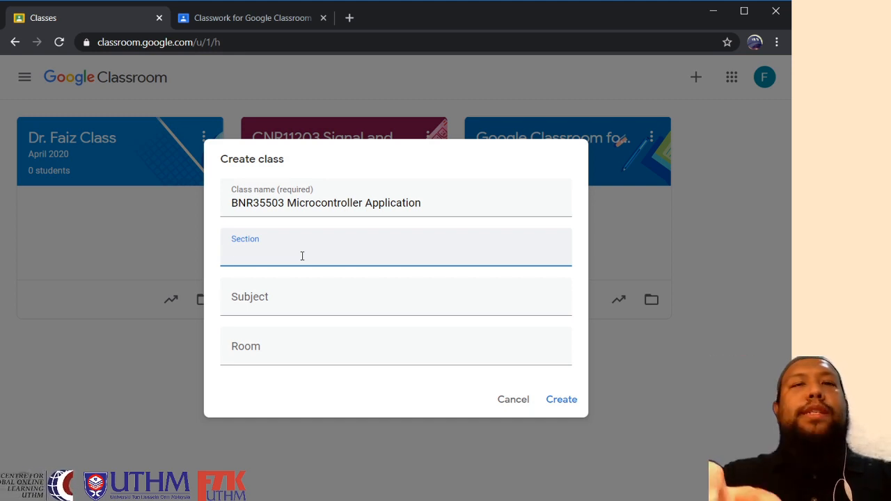
text(1 and 2)
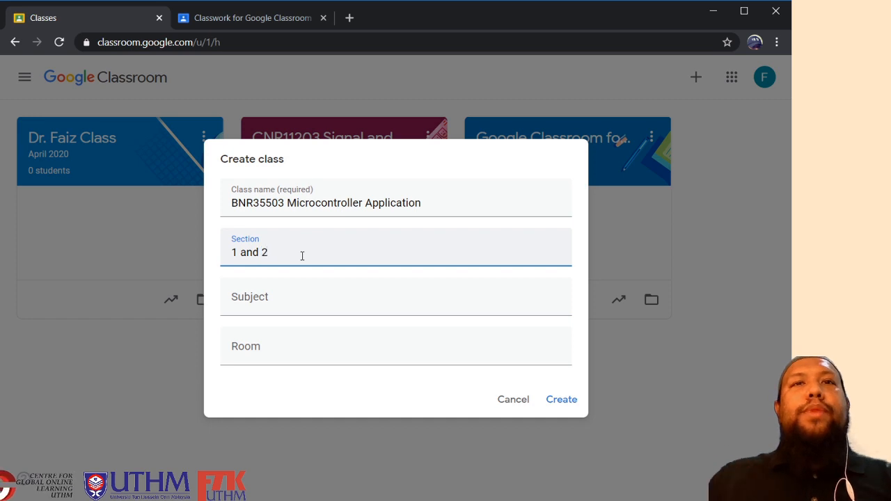
click(279, 303)
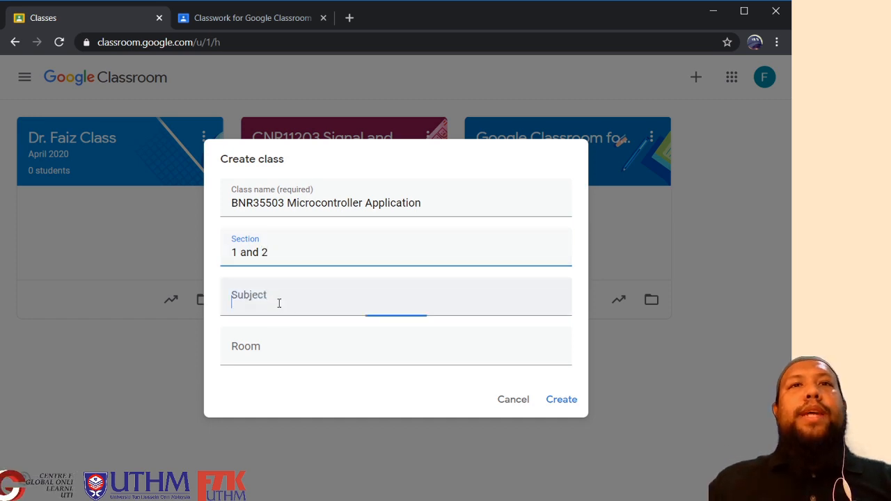
text(RN)
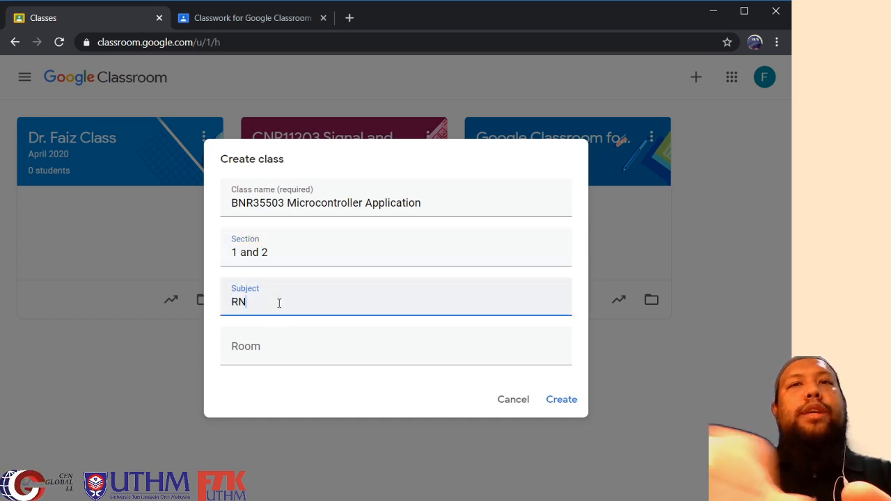
text(ngineering)
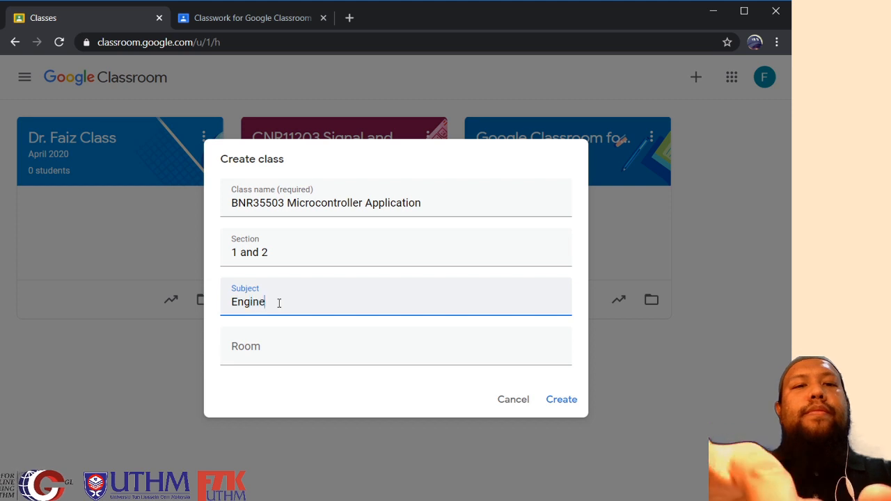
click(271, 350)
text(On)
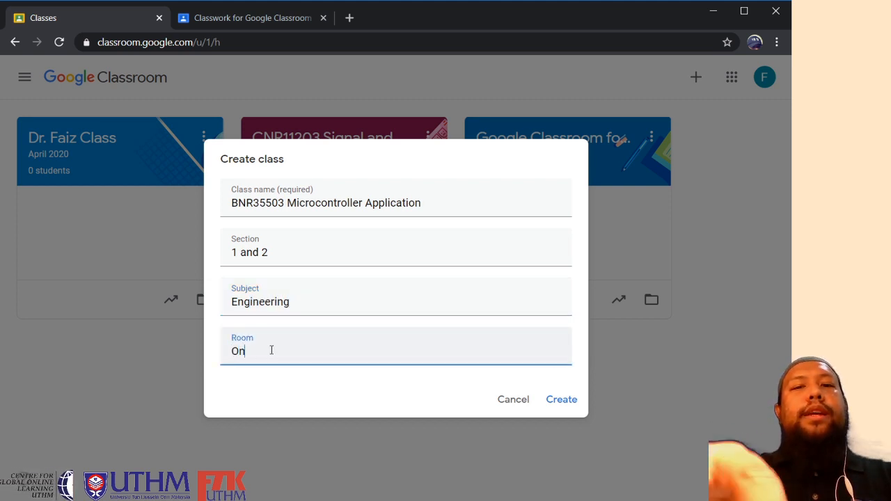
text(line Class)
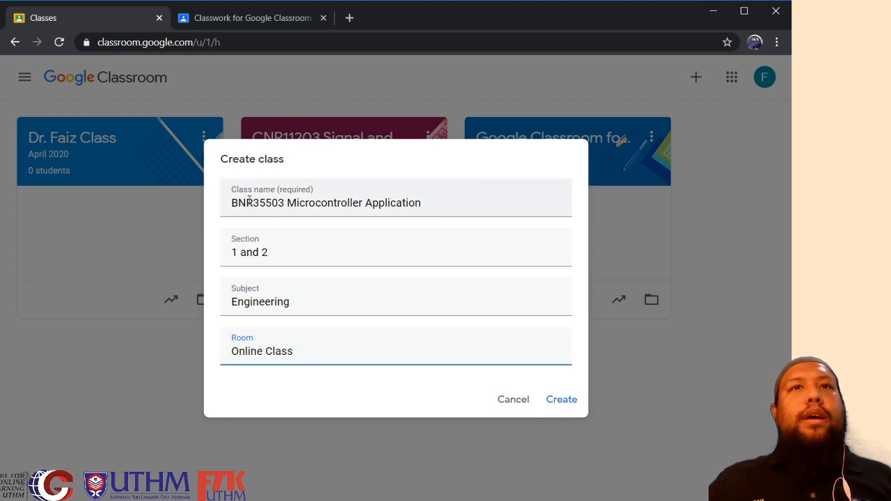
- Add the prefix "1920-2" and a space before the class name's course code, and create the class
drag(421, 206, 230, 206)
click(226, 203)
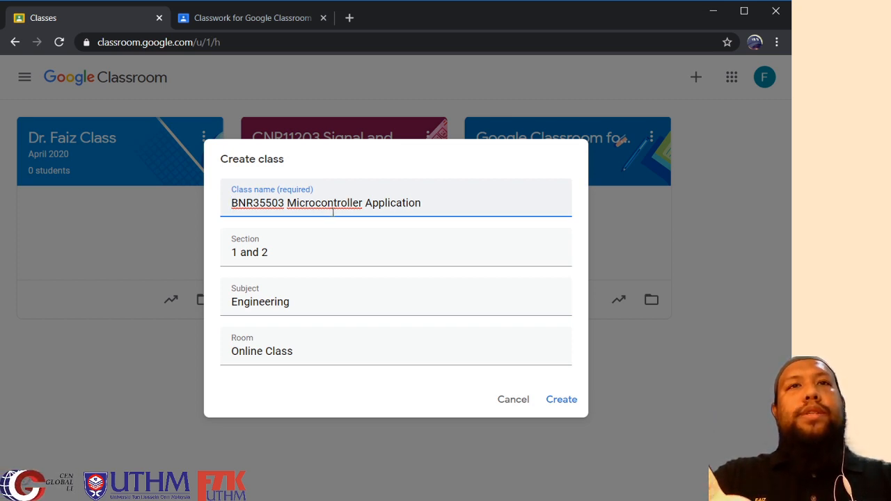
text(19)
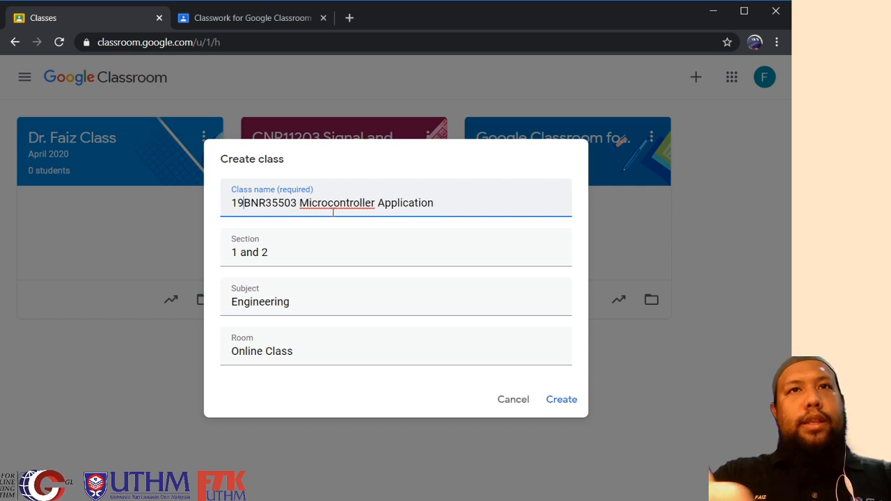
text(20)
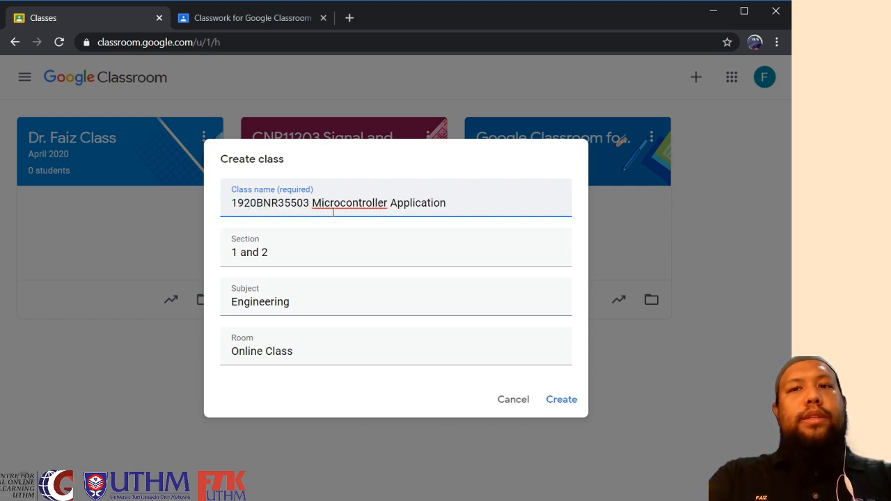
text(-2)
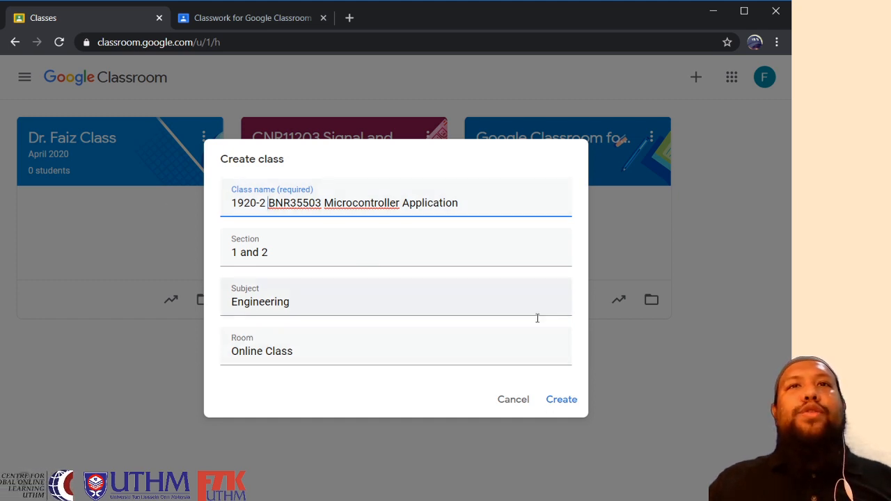
click(562, 403)
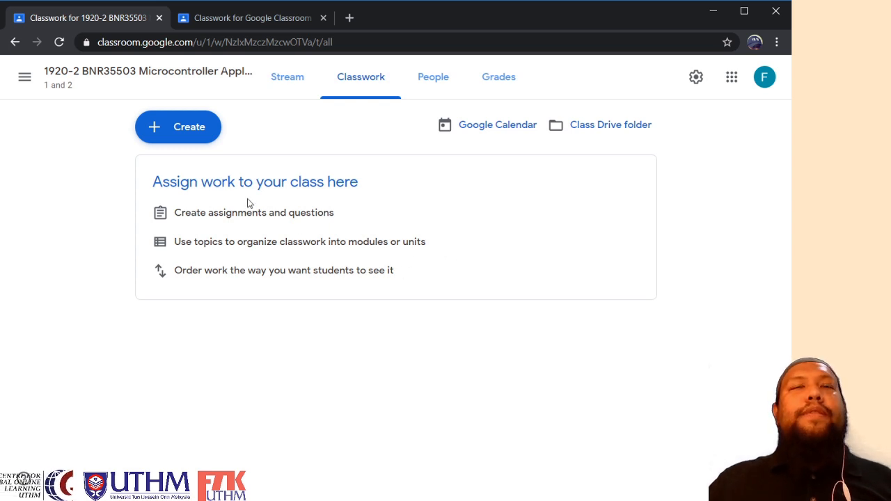
- Draft a two-line stream announcement: "Welcome to BNR35503 Microcontroller Application", "This Google Classroom for this course. We are going to use this platform throughout our Semester"
click(286, 89)
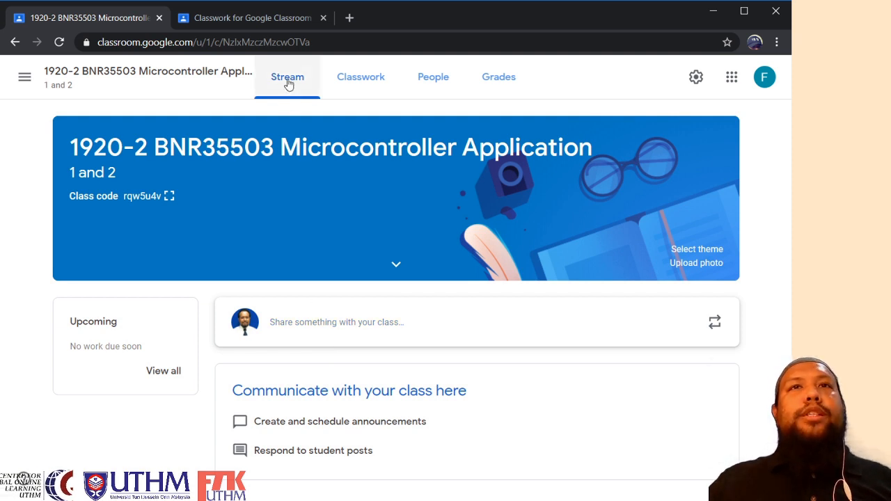
click(324, 332)
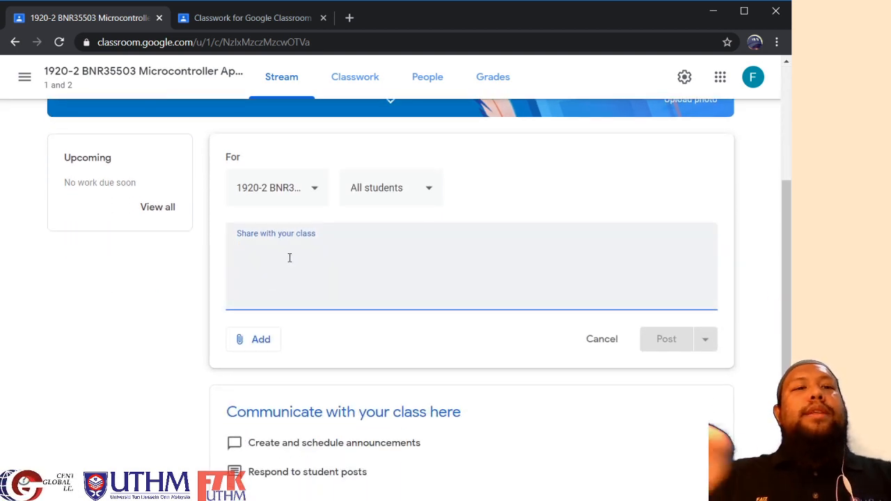
text(Welcome to BNR35503 Microcontroller Application)
key(Return)
text(This Google Classroom for this course. We are going to use this platform throughout our Semester)
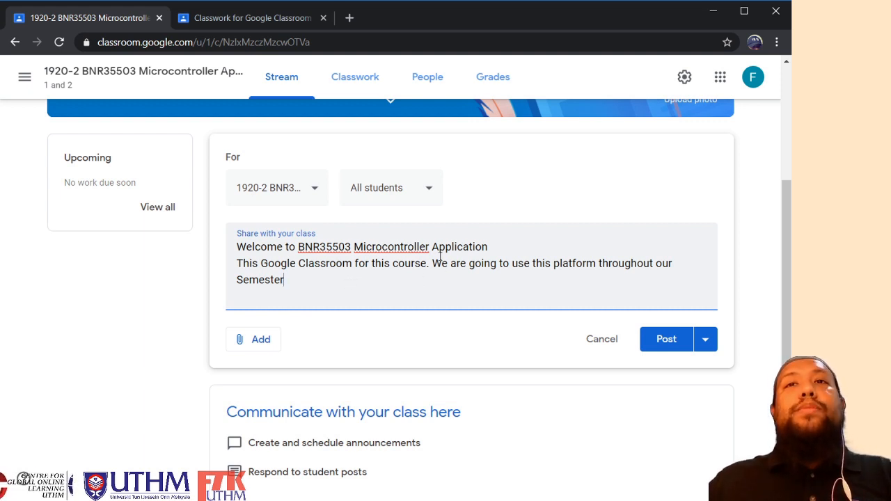
drag(432, 263, 441, 276)
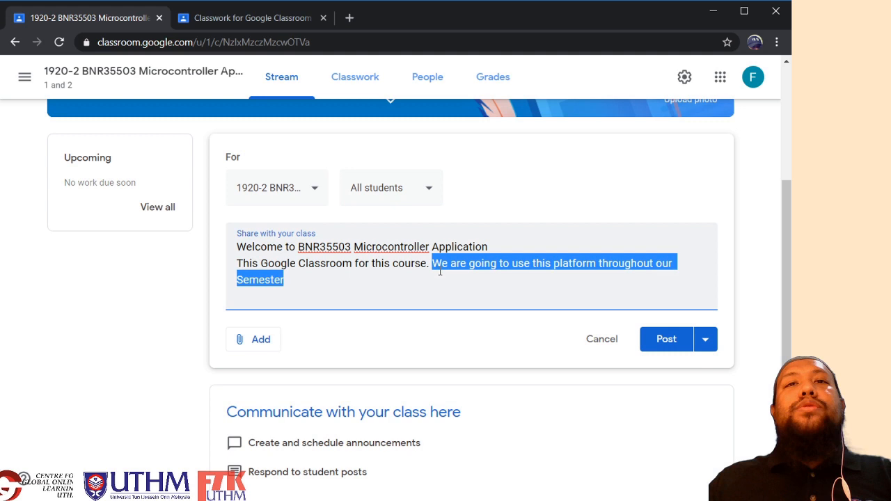
click(394, 289)
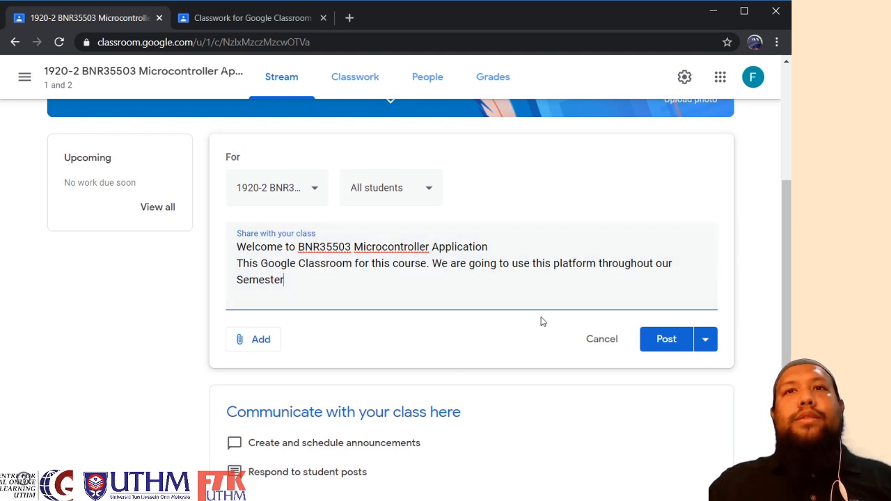
- Publish the drafted welcome announcement immediately to all students in the class stream
click(708, 341)
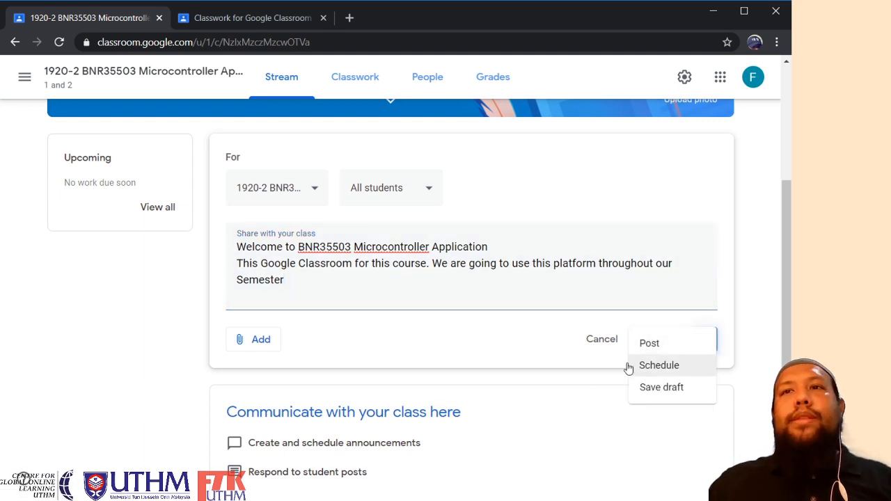
click(587, 410)
click(670, 340)
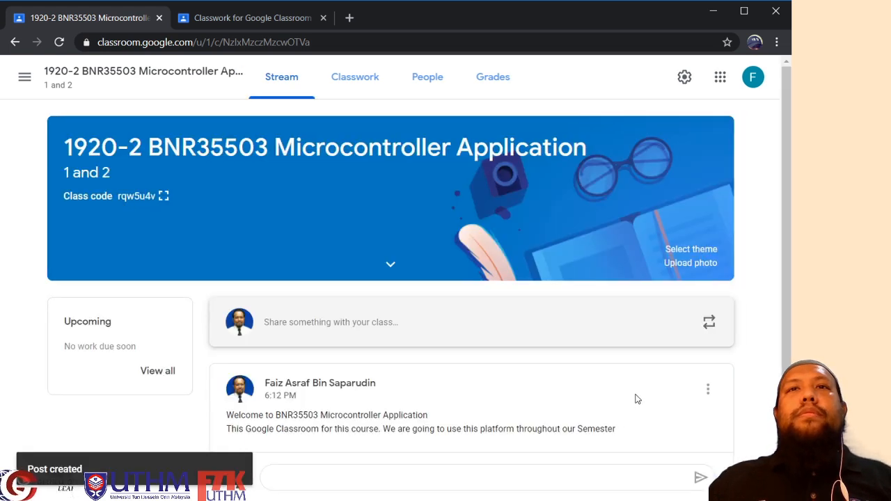
- Review the posted announcement in the stream and display the class code enlarged
scroll(598, 356, down, 1)
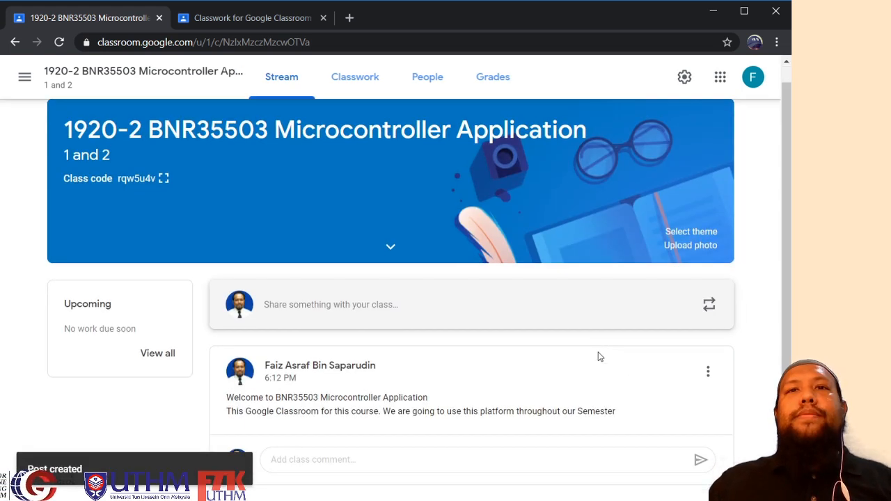
scroll(626, 384, up, 1)
scroll(626, 384, down, 1)
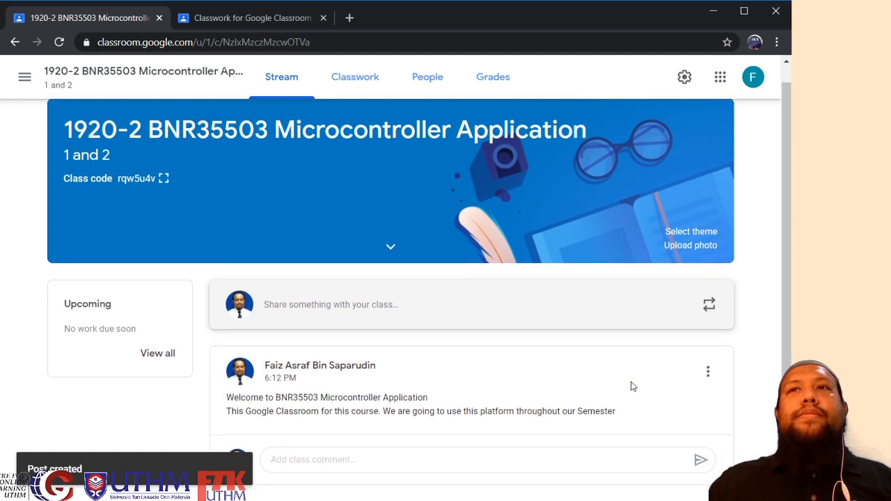
scroll(629, 383, up, 1)
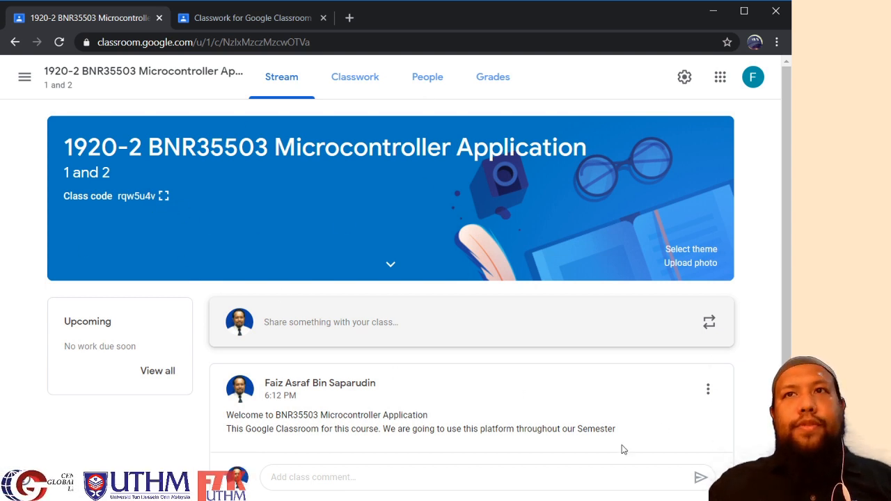
click(163, 196)
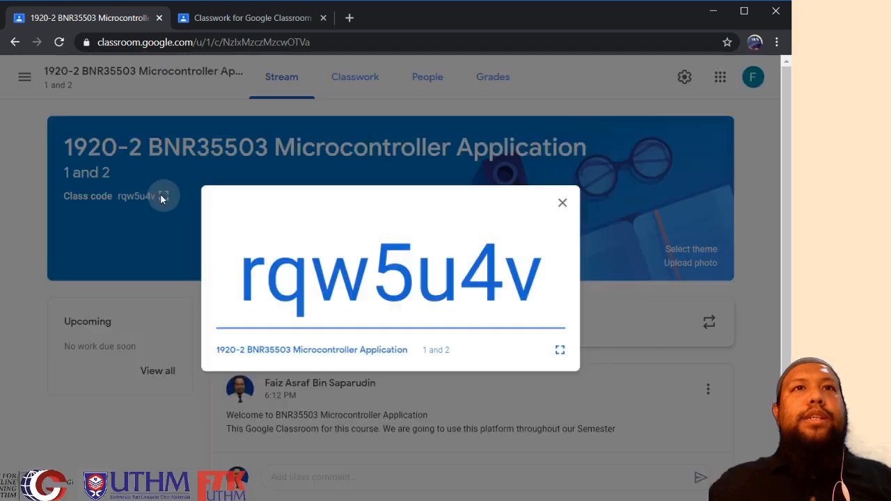
- Display the class code enlarged once more, highlight it for students, and return to the class stream
click(574, 198)
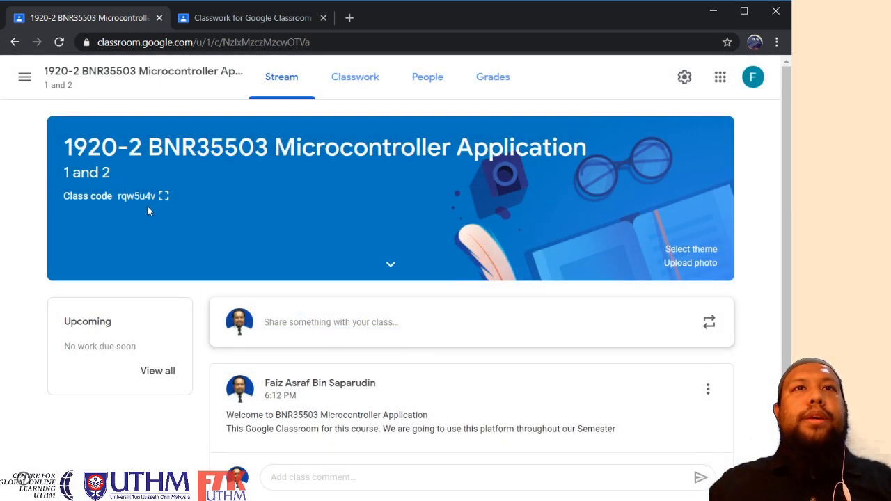
click(164, 196)
drag(223, 278, 260, 280)
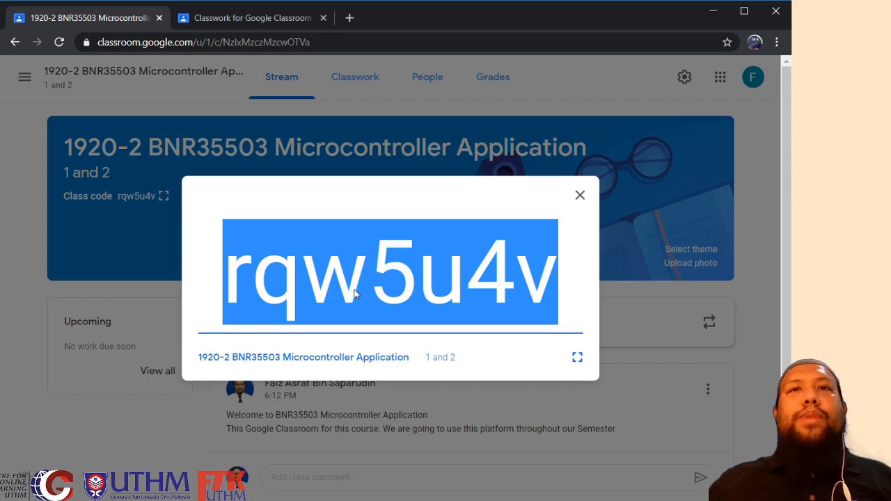
click(579, 195)
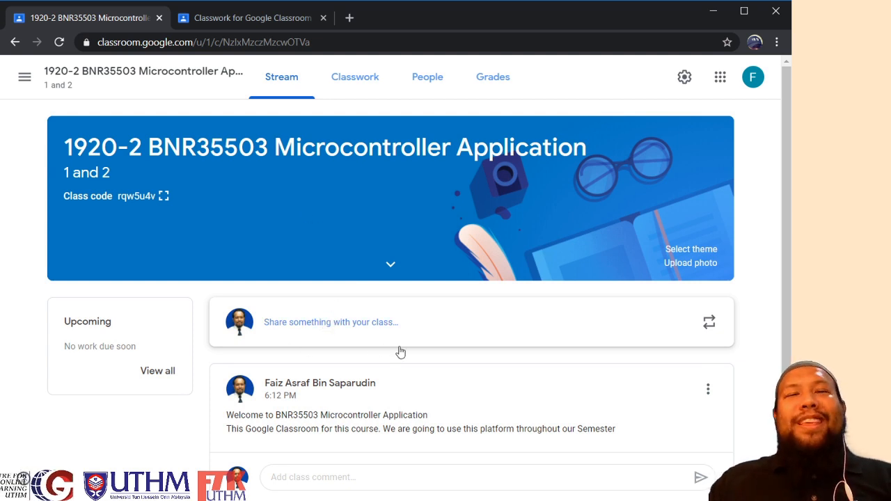
scroll(400, 351, down, 1)
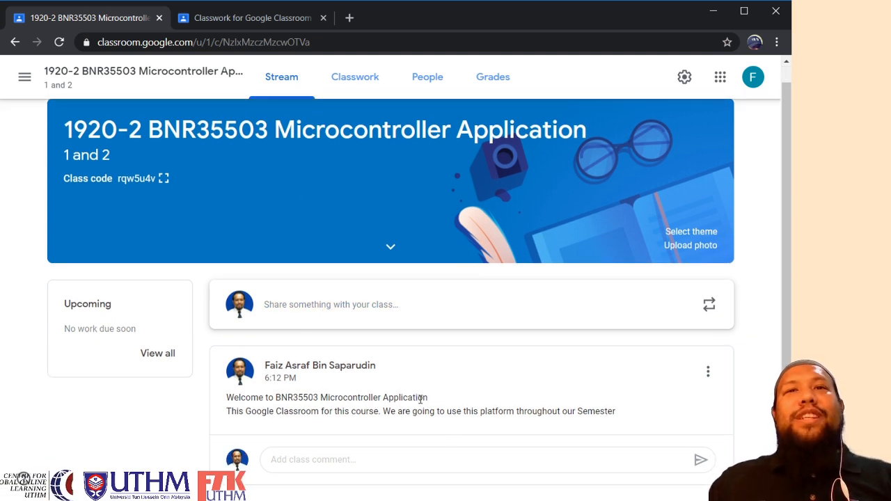
scroll(507, 382, up, 1)
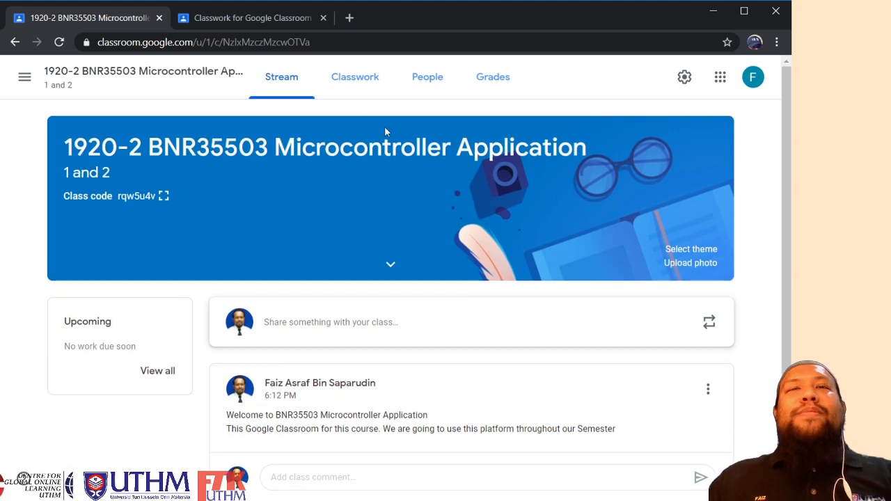
- Add a classwork topic named "Class Material" to the class
click(357, 89)
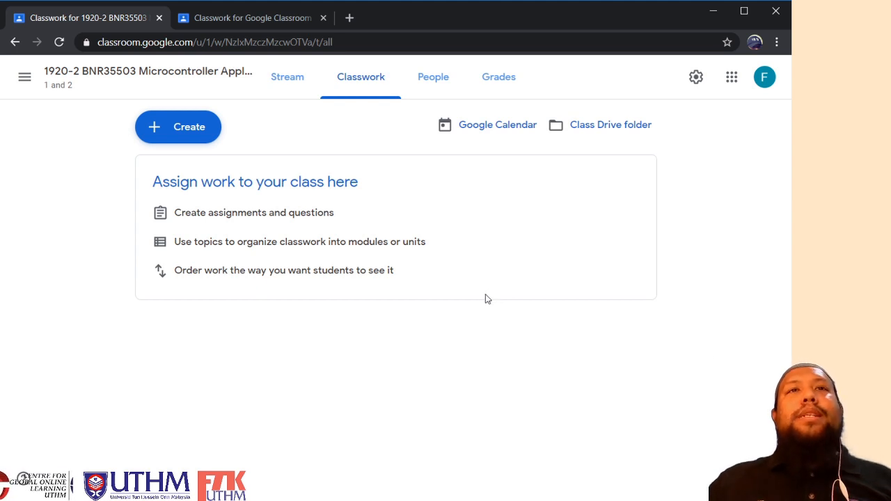
click(174, 127)
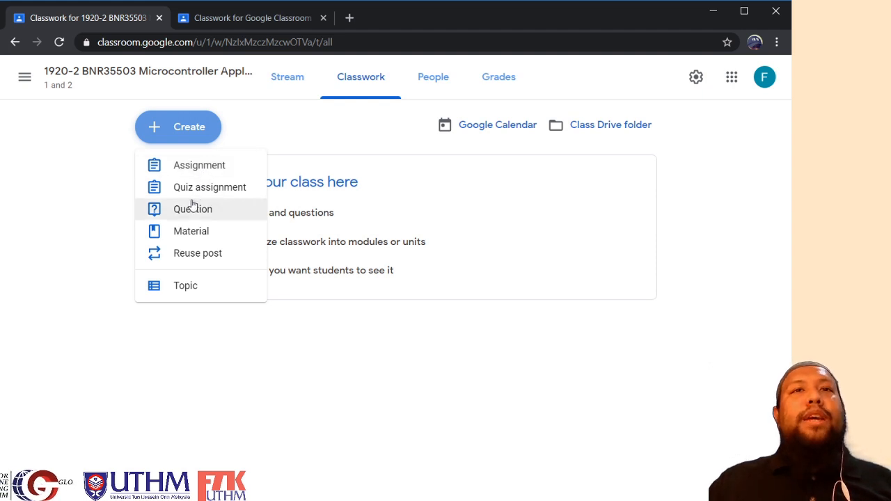
click(185, 288)
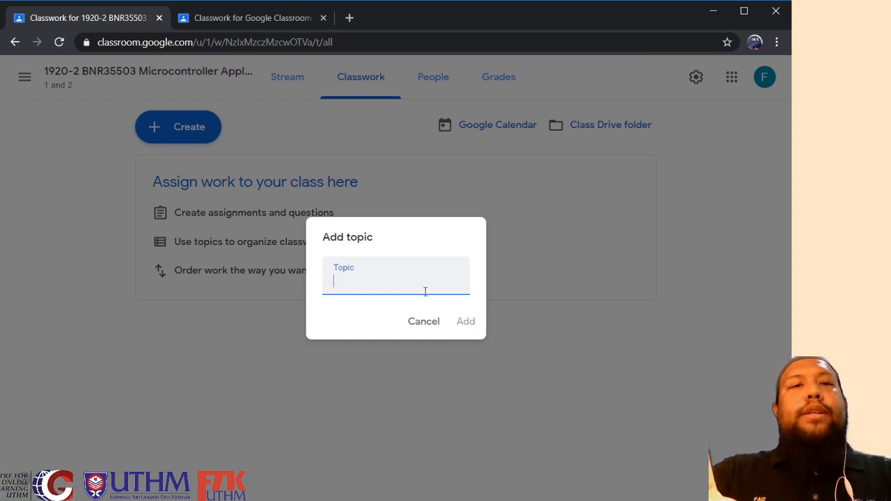
text(Class)
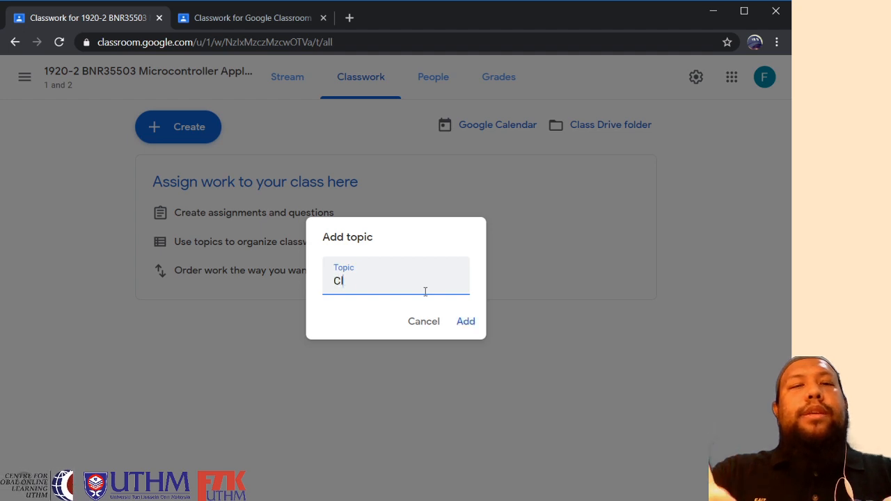
text( Material)
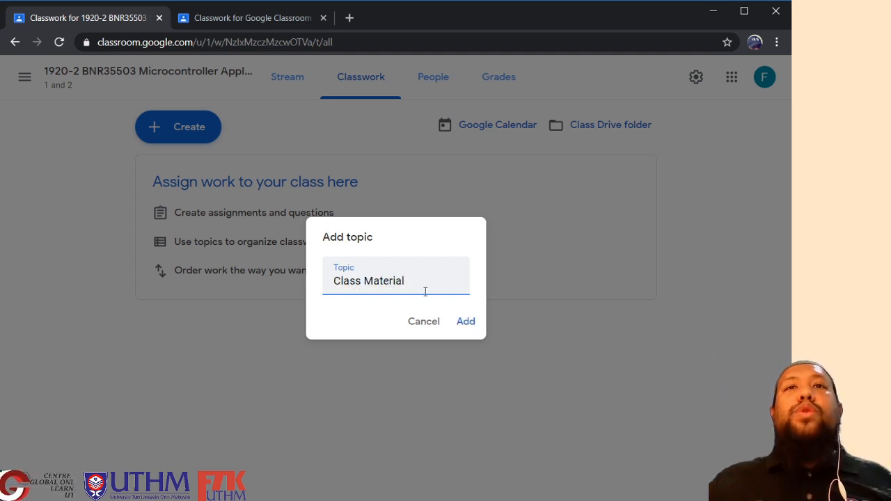
click(466, 322)
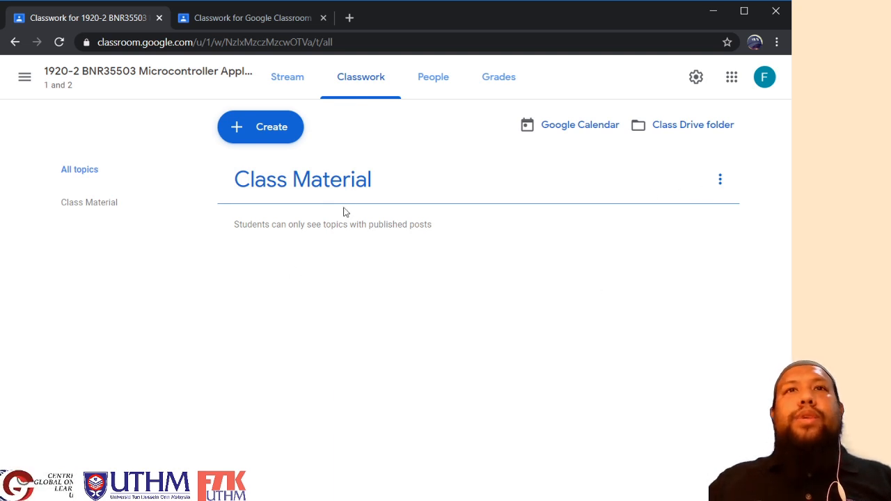
- Start a new classwork material titled "Chapter 1 Slide", leaving its description empty
click(243, 129)
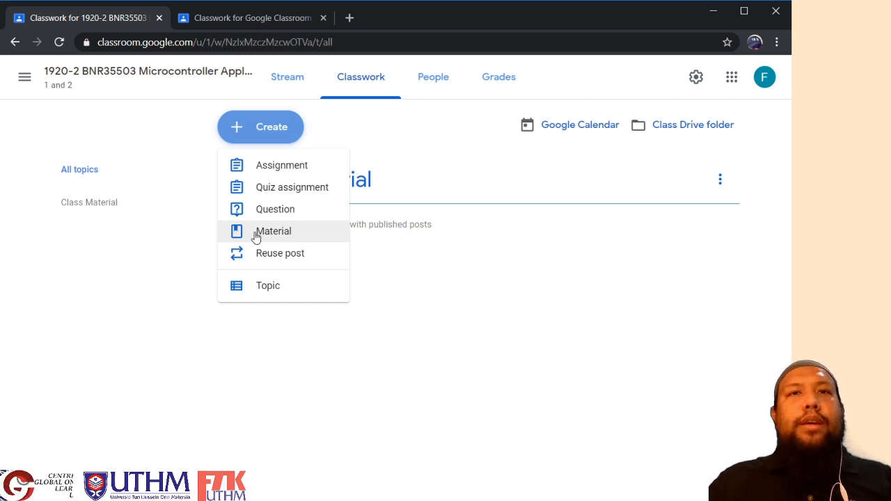
click(256, 237)
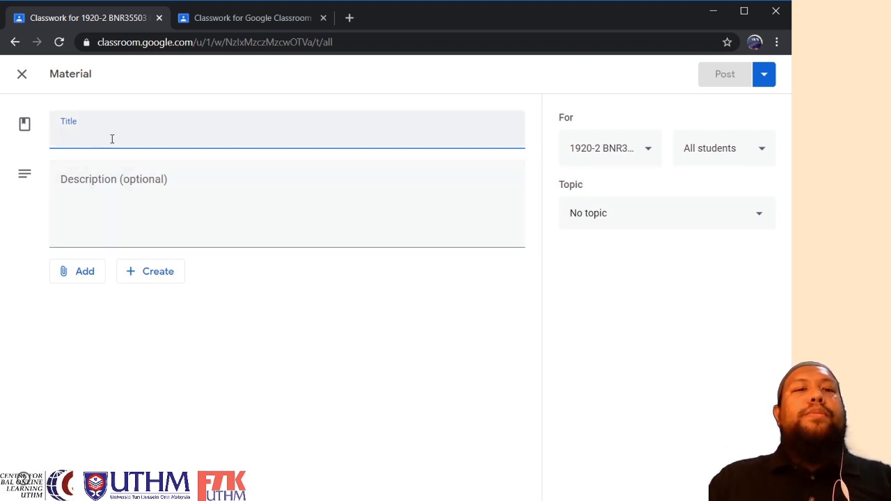
text(Chap)
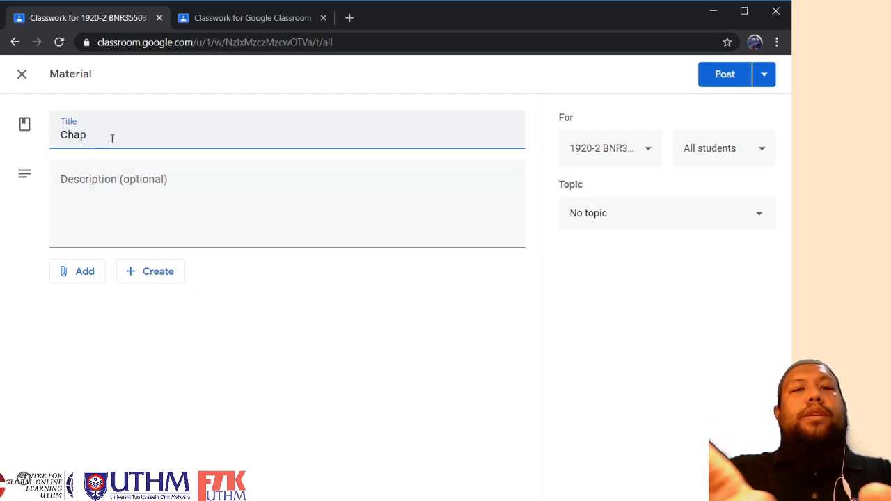
text(teri)
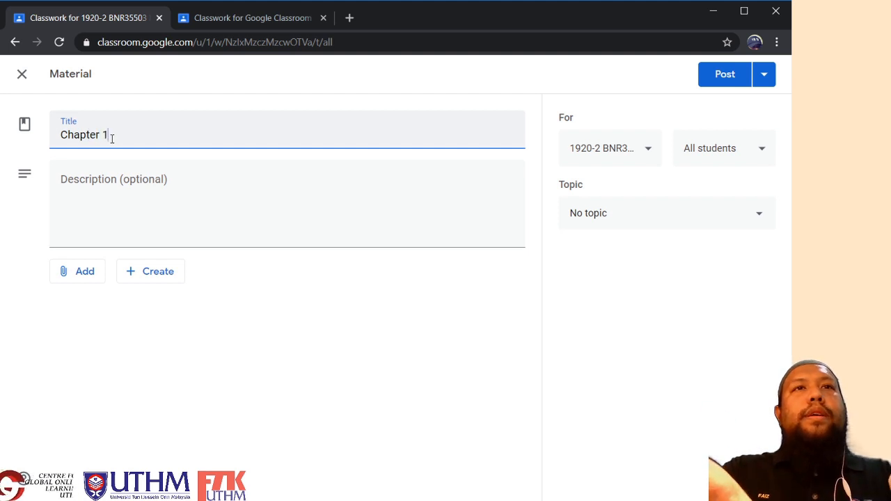
text( 1 Slide)
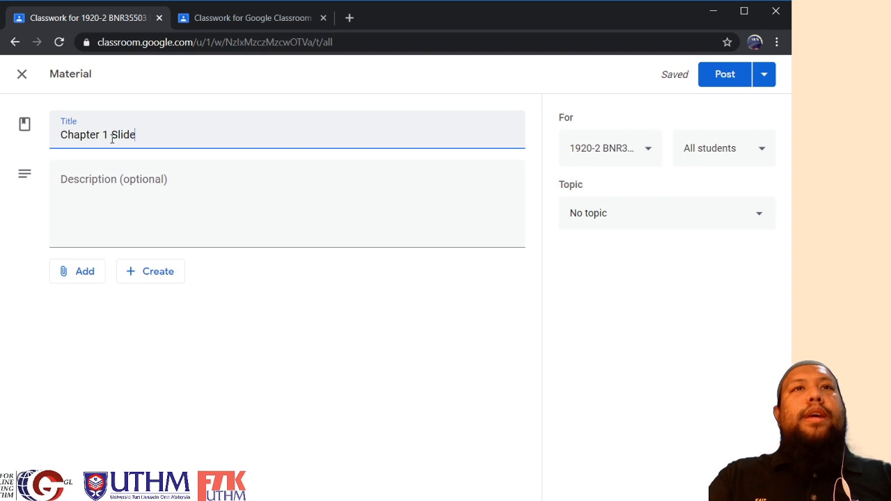
click(119, 189)
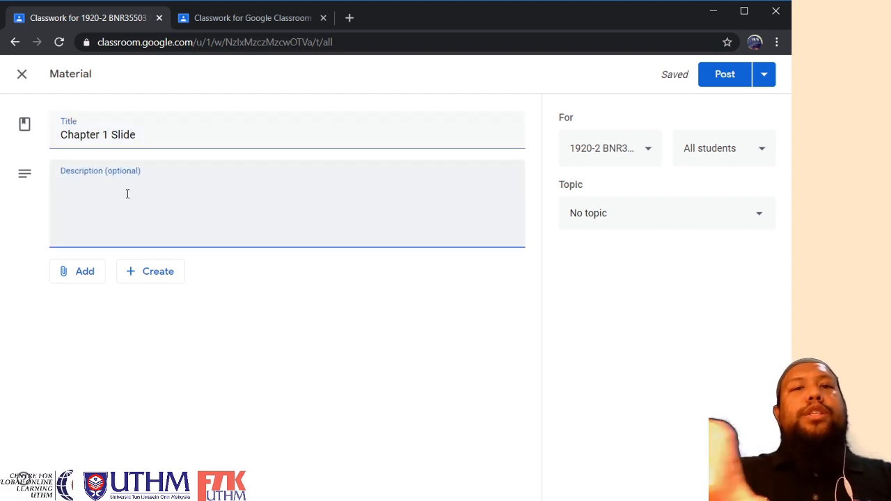
- Attach the file Chapter 1a.pptx from the device to the Chapter 1 Slide material
click(81, 279)
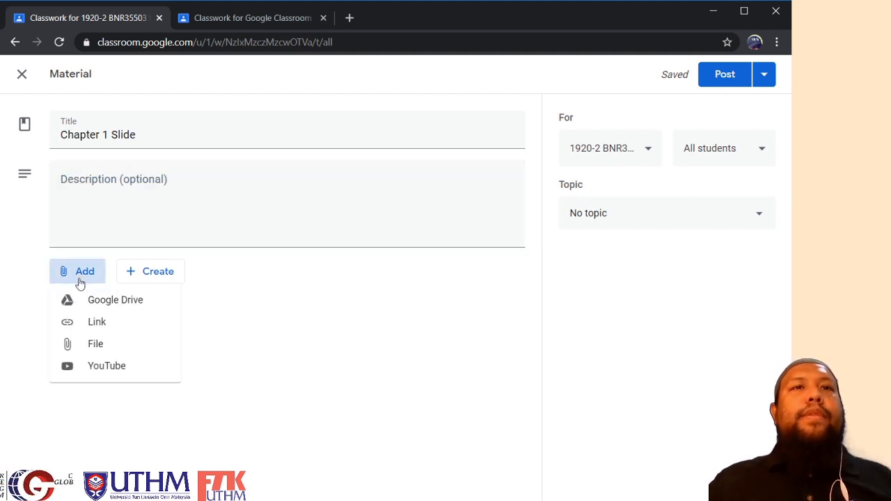
click(110, 344)
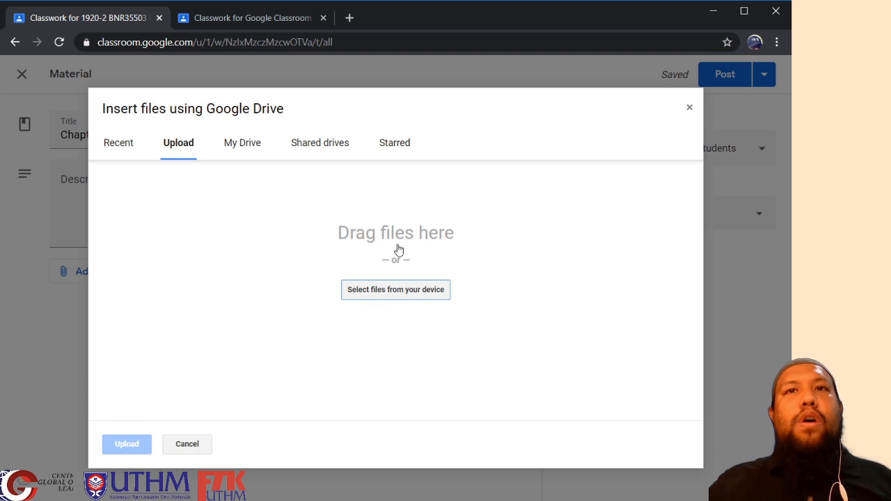
click(388, 291)
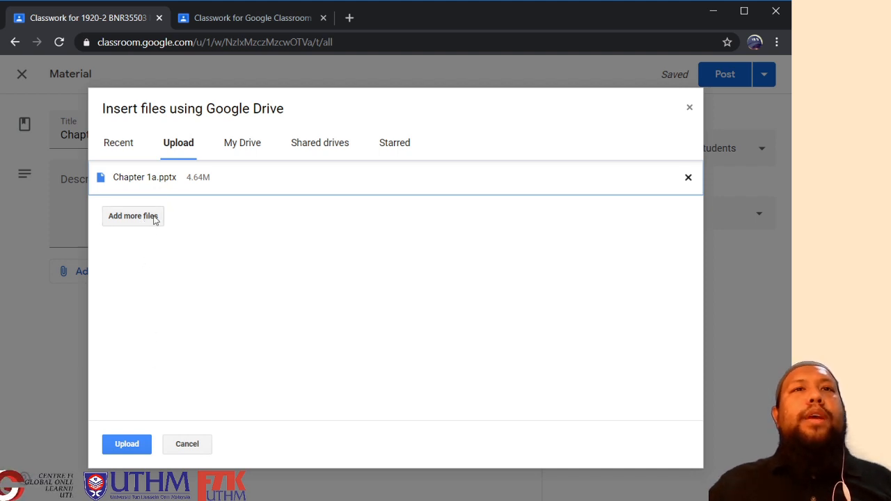
click(127, 444)
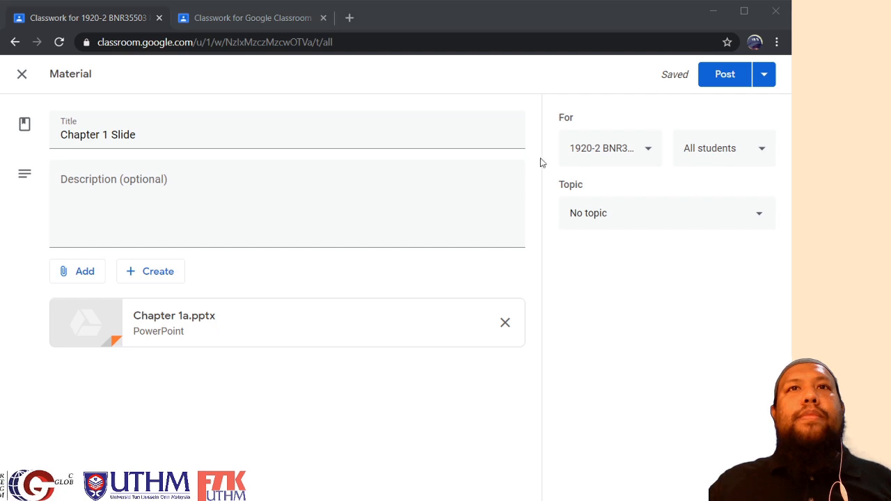
- Check which classes the material can be shared with and assign it to the Class Material topic
click(652, 156)
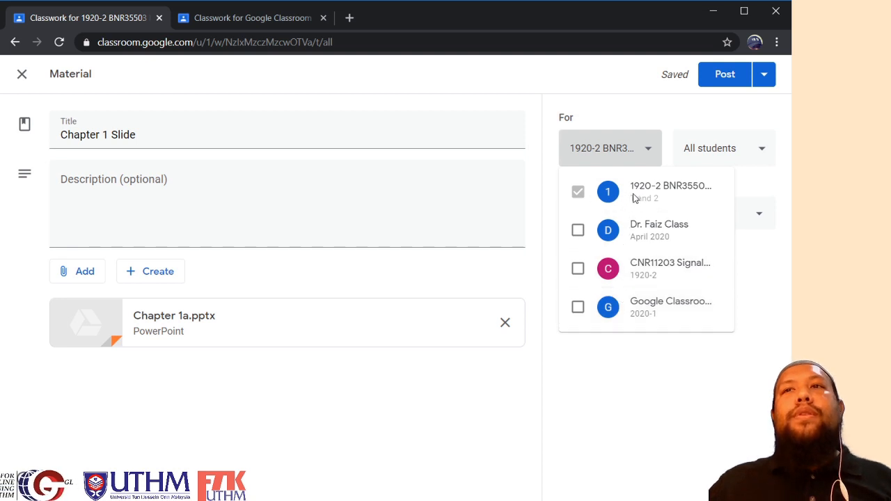
click(647, 150)
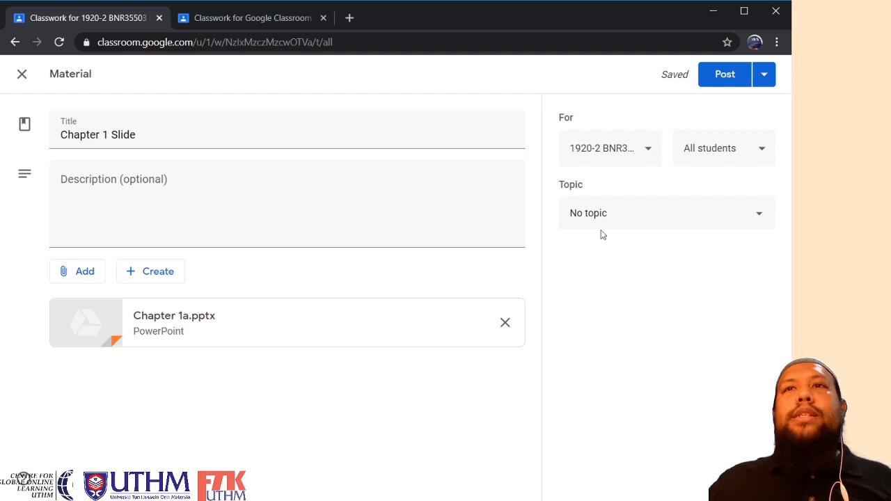
click(657, 217)
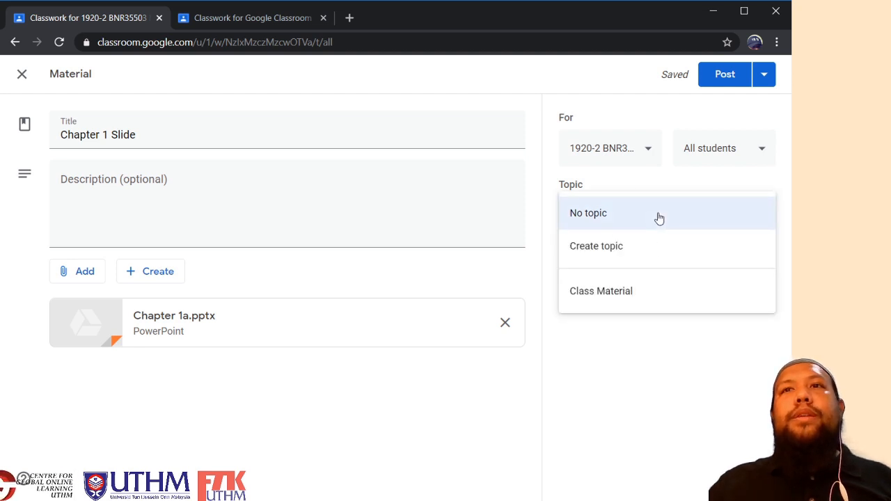
click(617, 296)
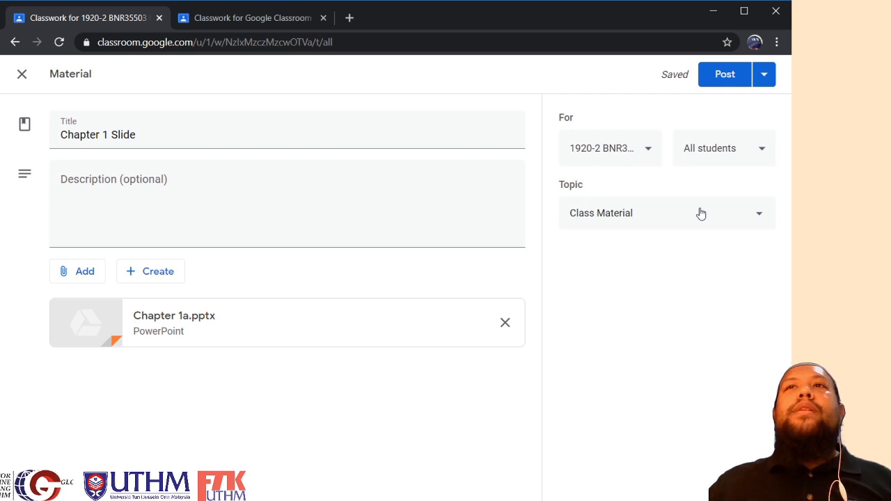
- Schedule the Chapter 1 Slide material for publication on Apr 28, 2020 at 8:00 AM
click(766, 78)
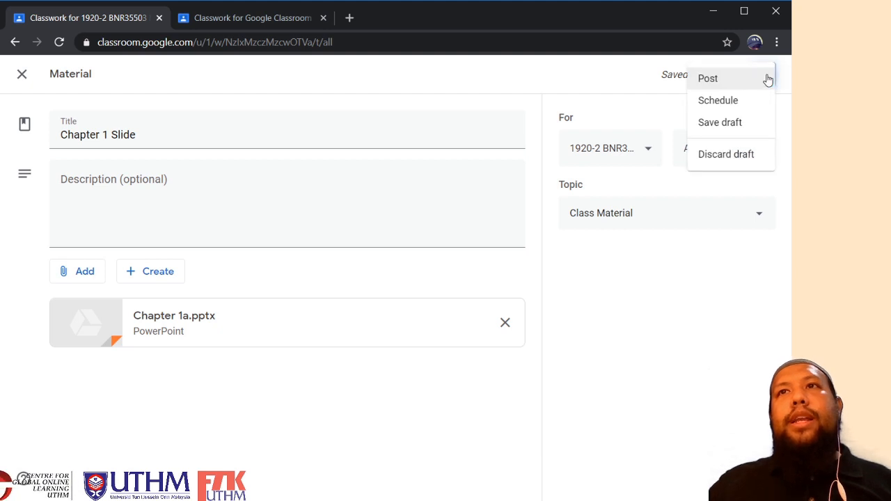
click(734, 104)
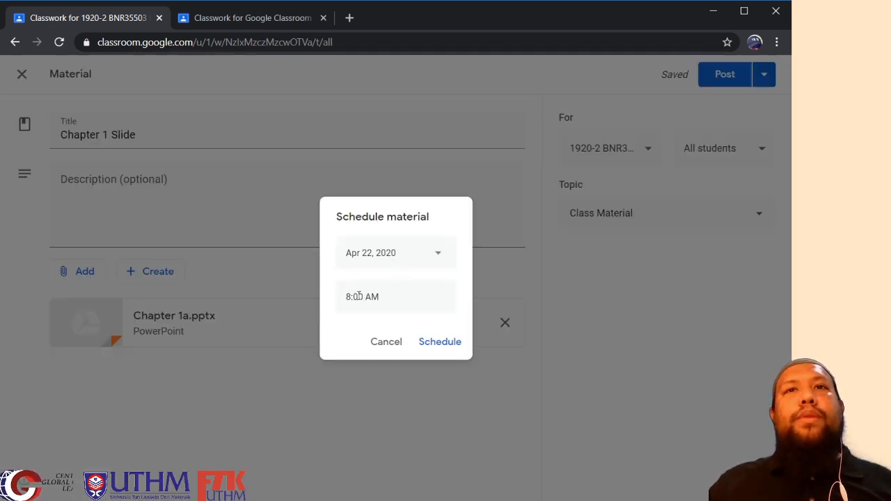
click(421, 256)
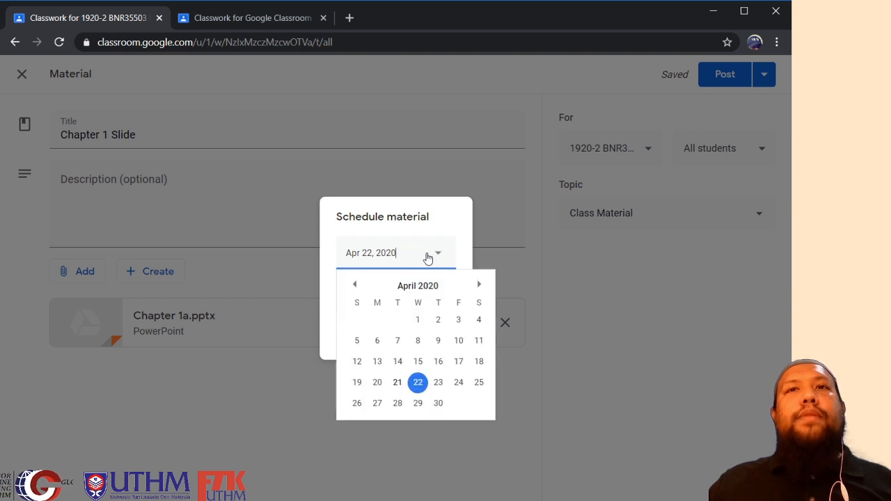
click(397, 404)
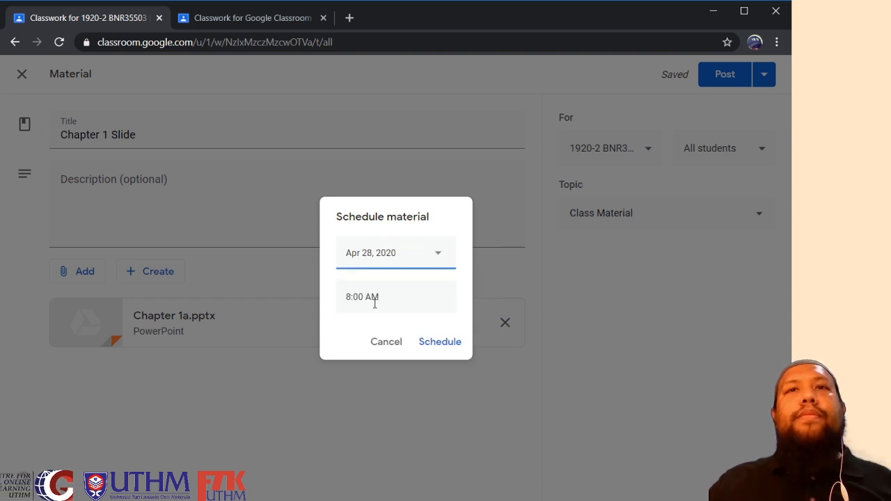
click(433, 342)
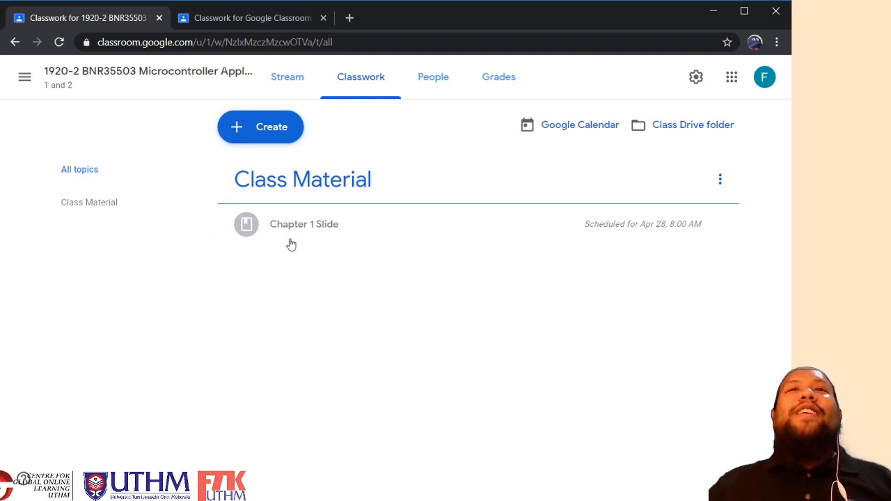
- Add a classwork topic named "Project" and move the Class Material topic above it
click(271, 139)
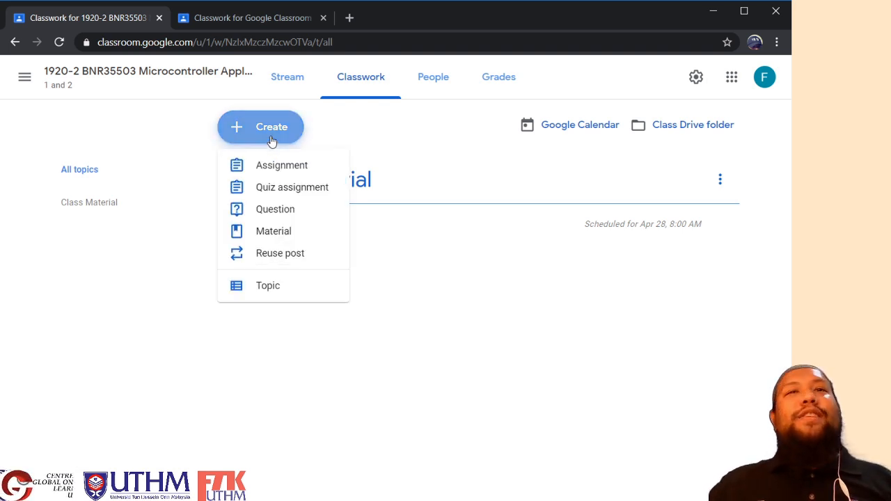
click(278, 290)
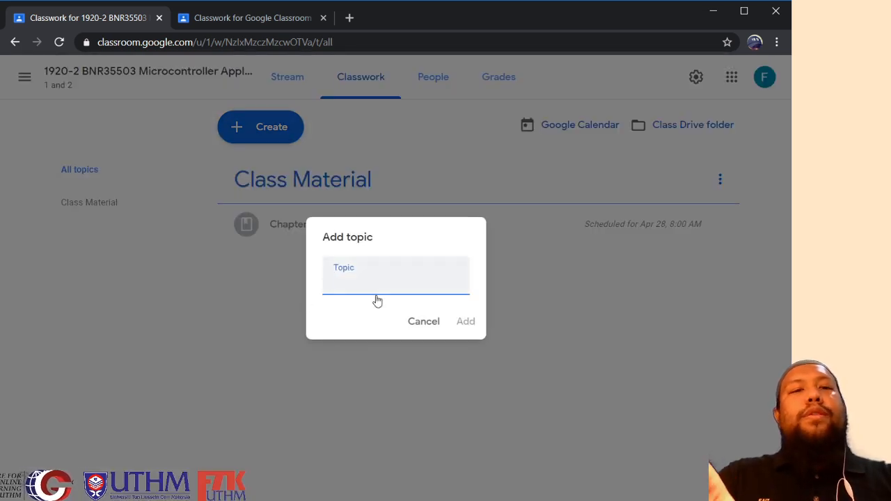
text(Pro)
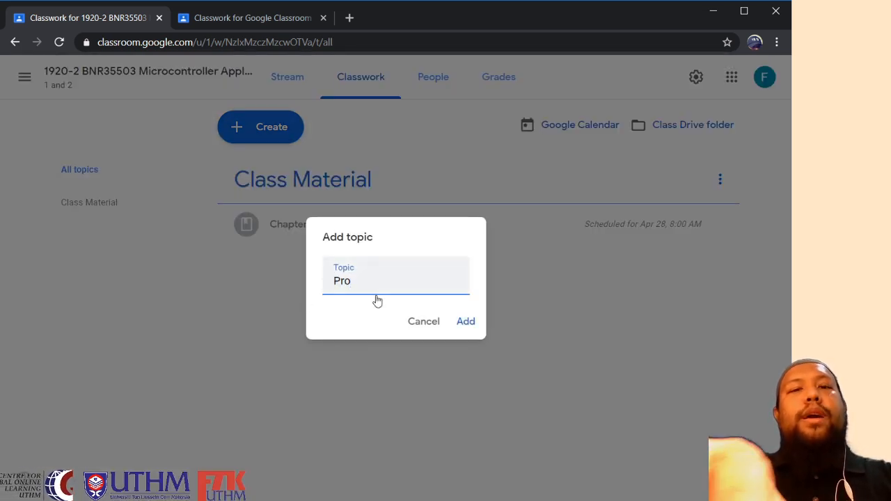
text(ject)
key(BackSpace)
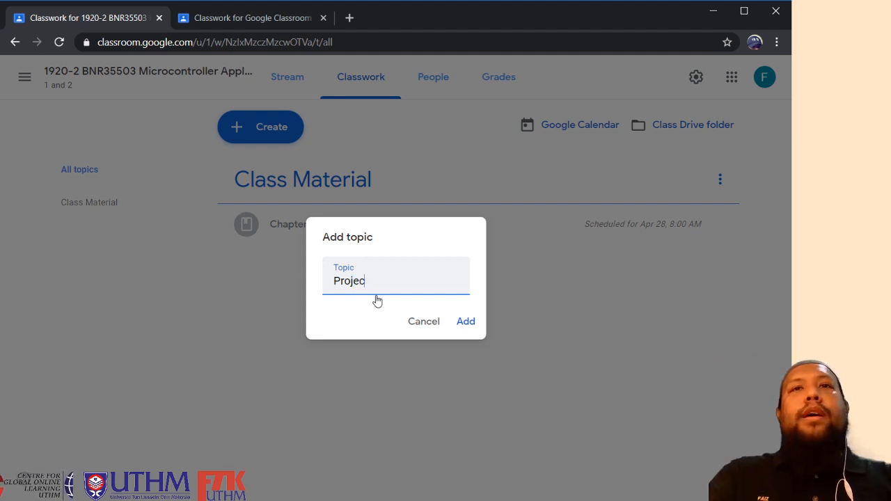
text(t)
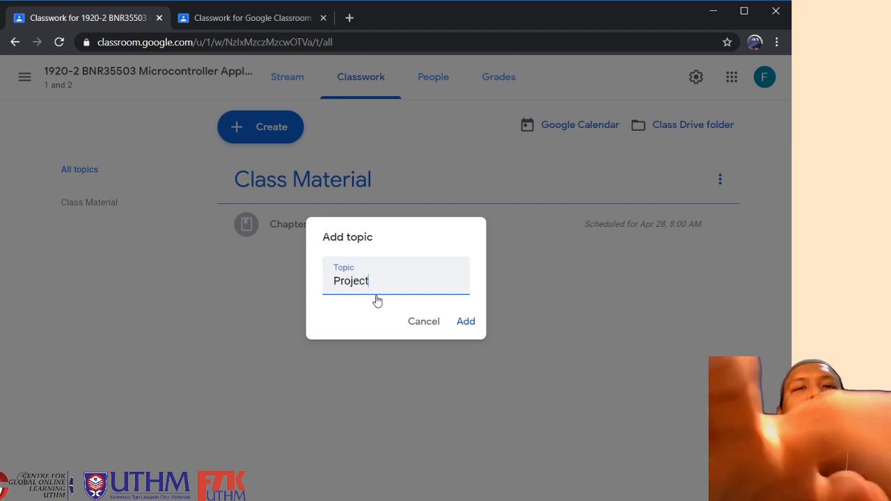
click(466, 322)
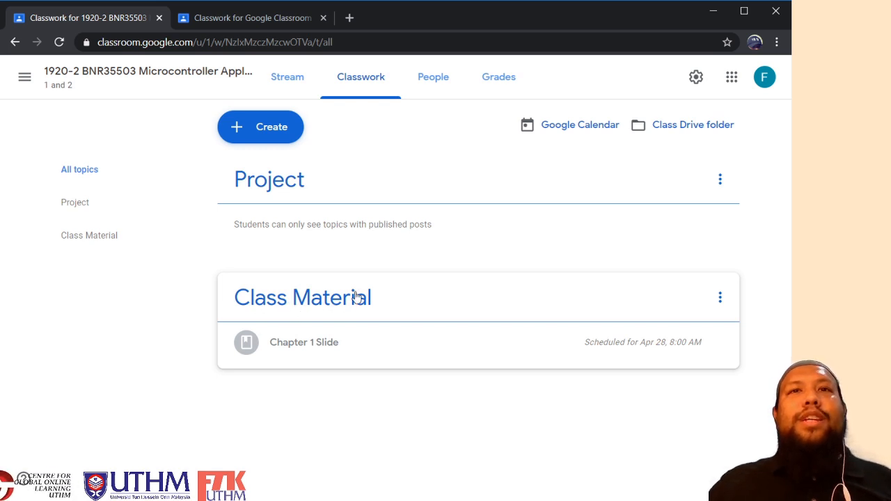
drag(349, 299, 347, 158)
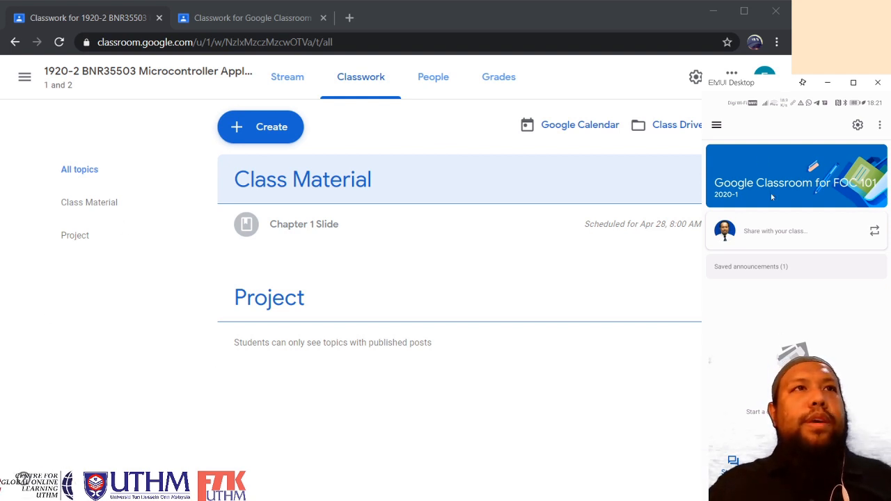
- Switch to the mirrored phone's Google Classroom app and open the classwork of the 1920-2 BNR35503 class
click(716, 127)
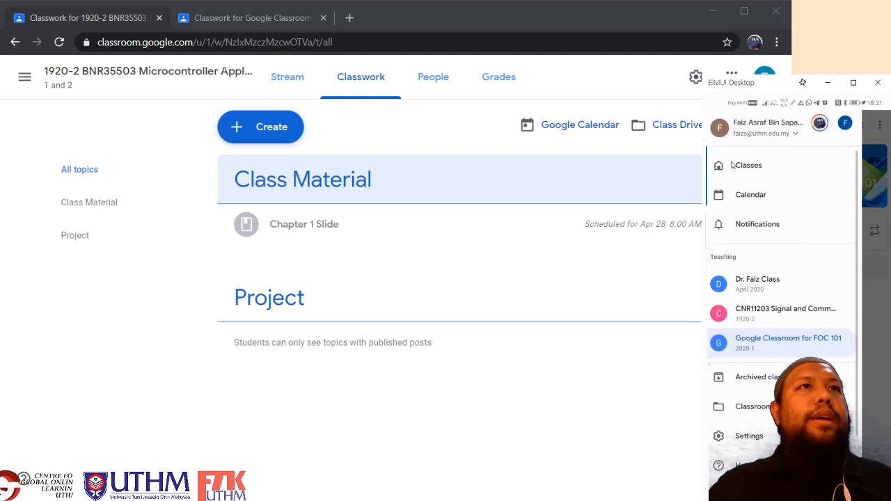
click(746, 167)
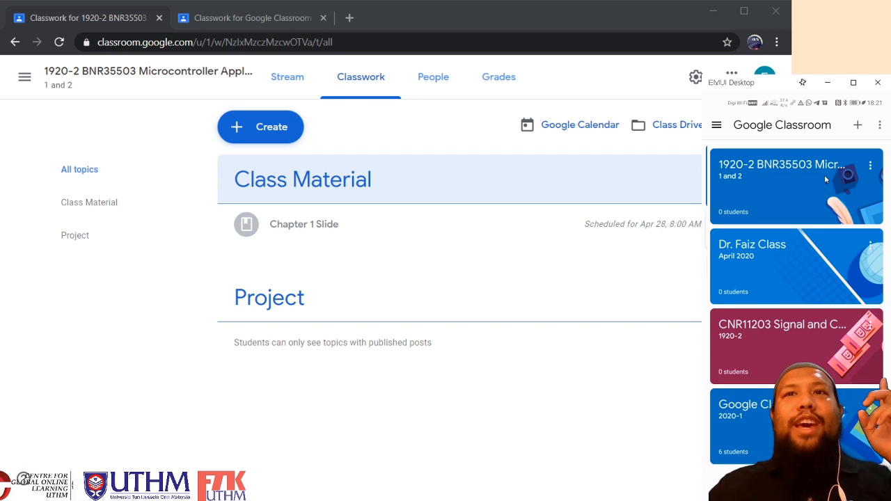
click(798, 176)
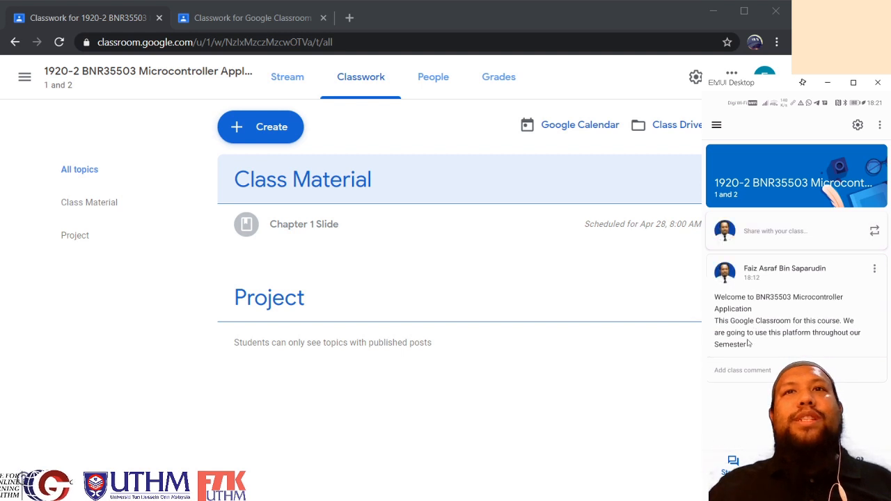
click(796, 465)
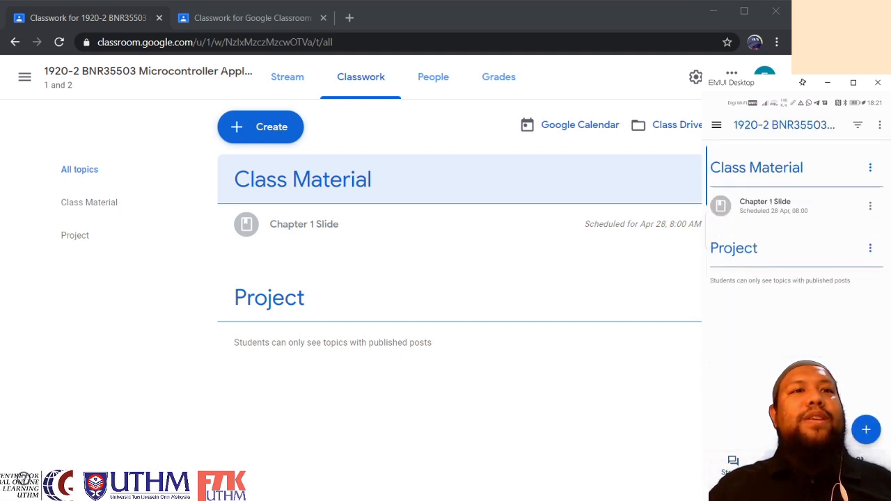
- Remove the publication schedule from the Chapter 1 Slide material, leave it as a draft, and close the EMUI Desktop phone window
click(776, 205)
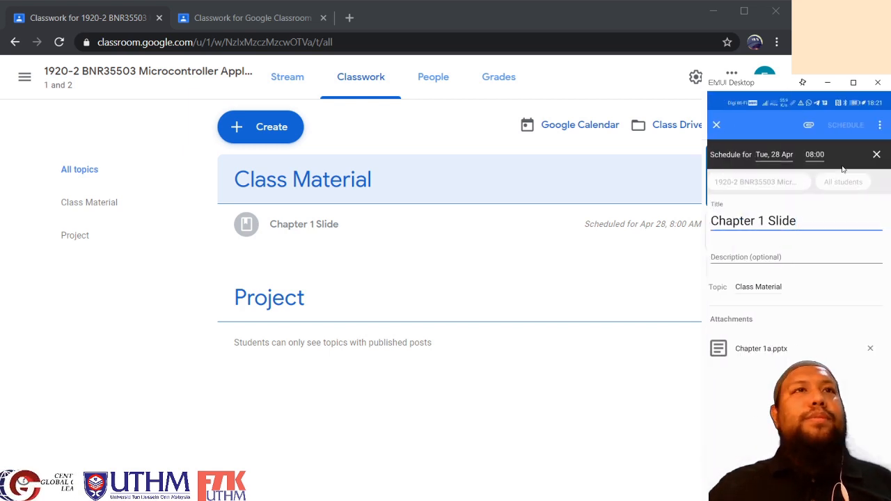
click(876, 153)
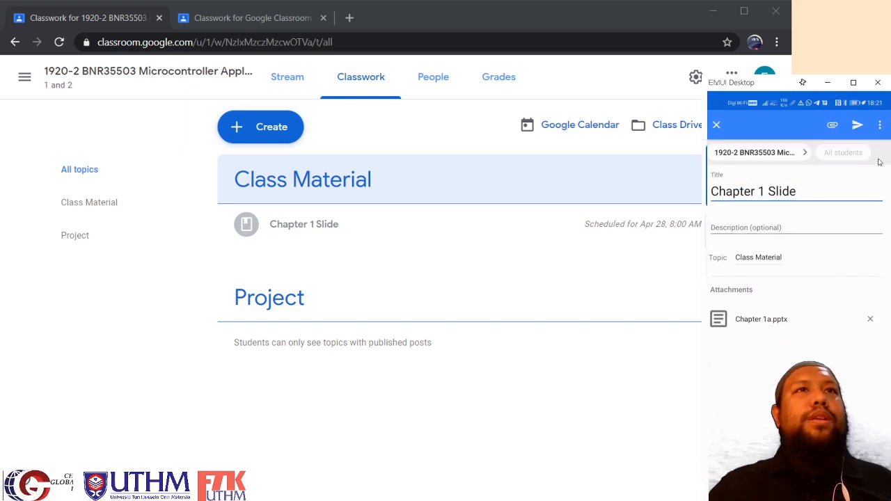
click(716, 126)
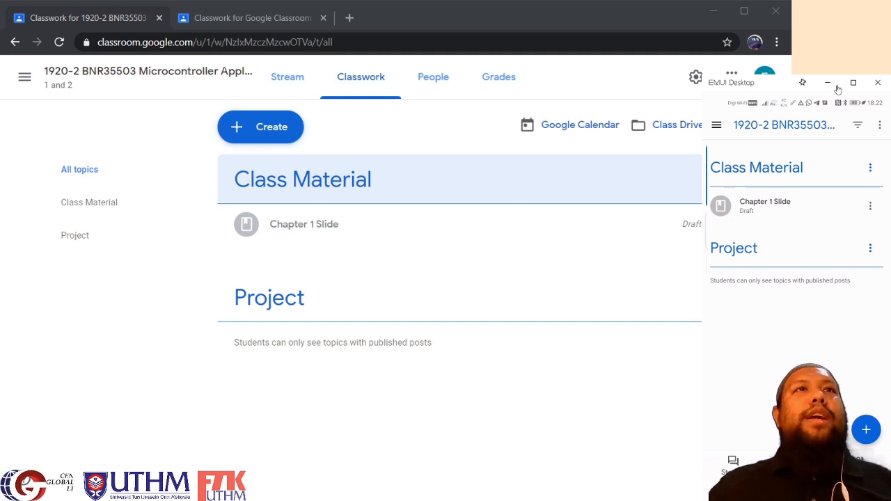
click(877, 82)
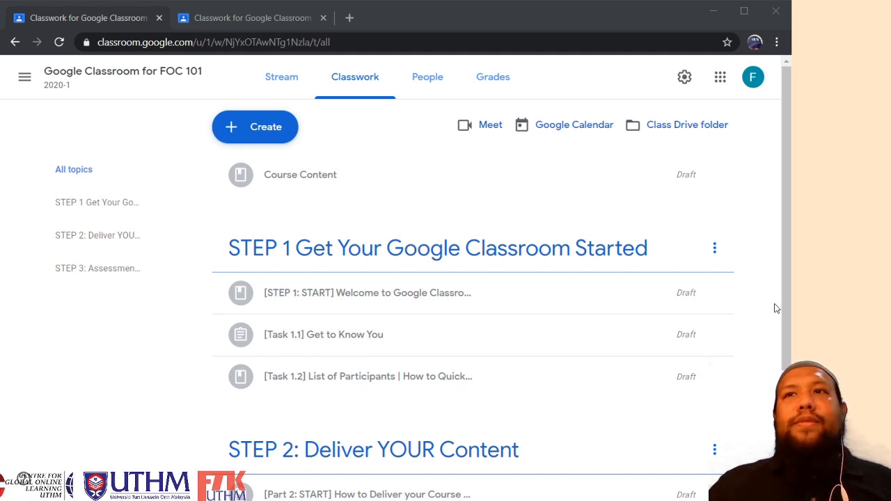
- Expand the [Task 1.1] Get to Know You assignment in Google Classroom for FOC 101 and review its details
click(774, 305)
click(348, 342)
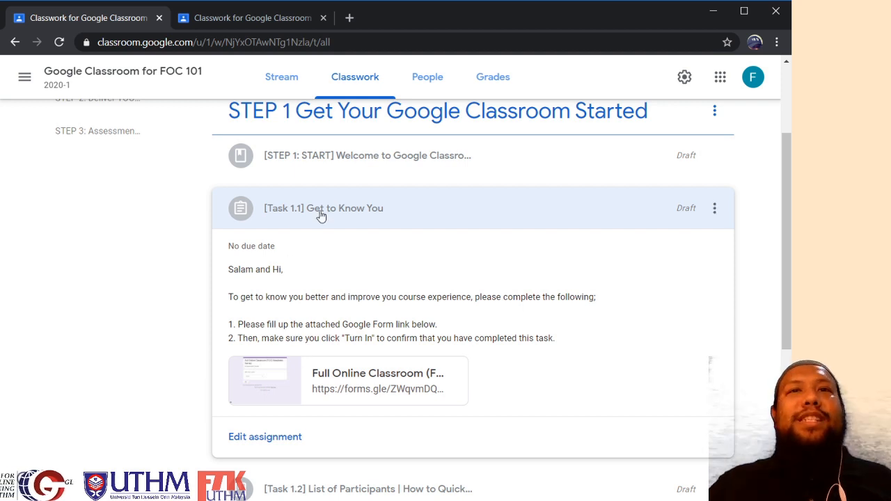
scroll(441, 310, up, 2)
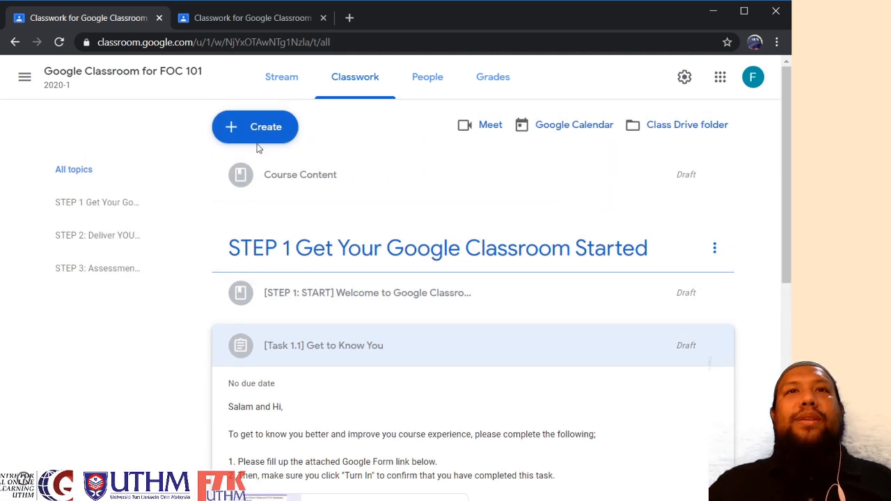
- Start a new classwork question reading "What do you feel?" and check its publishing options
click(234, 127)
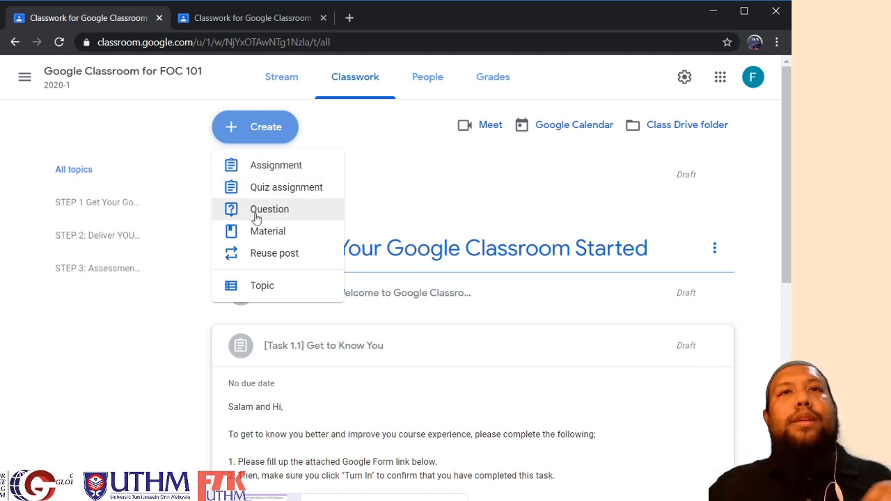
click(279, 215)
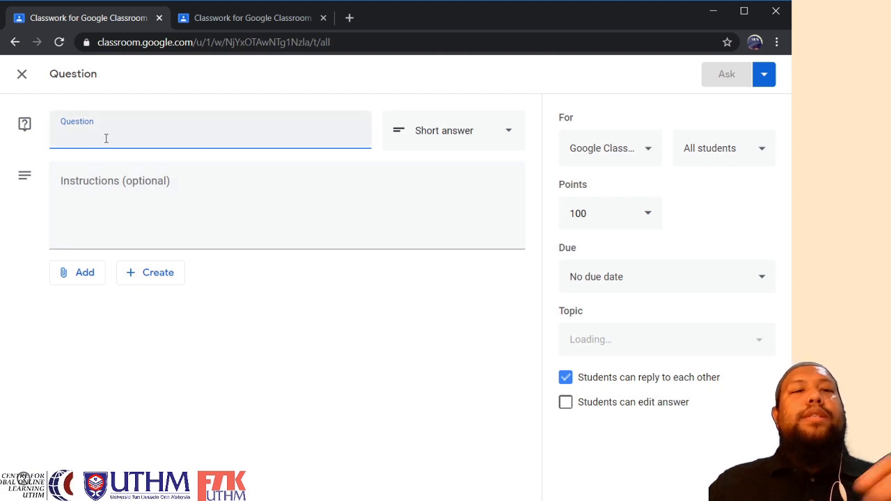
text(What d)
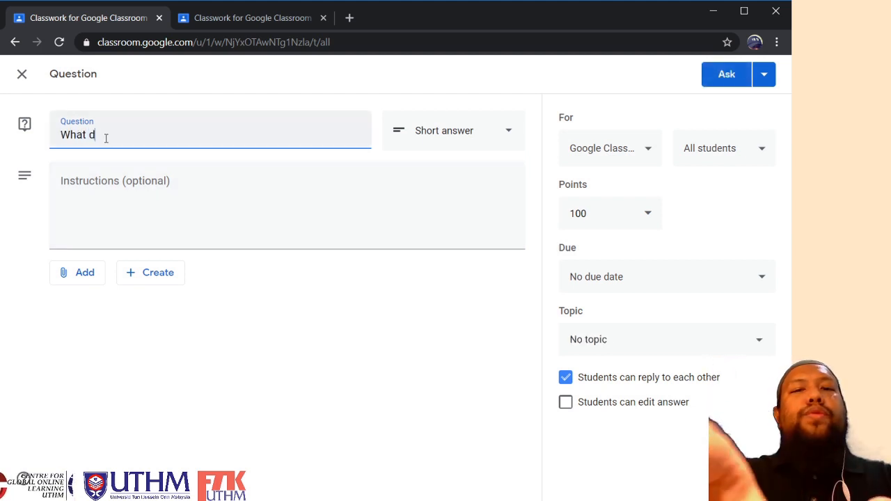
text(o yo)
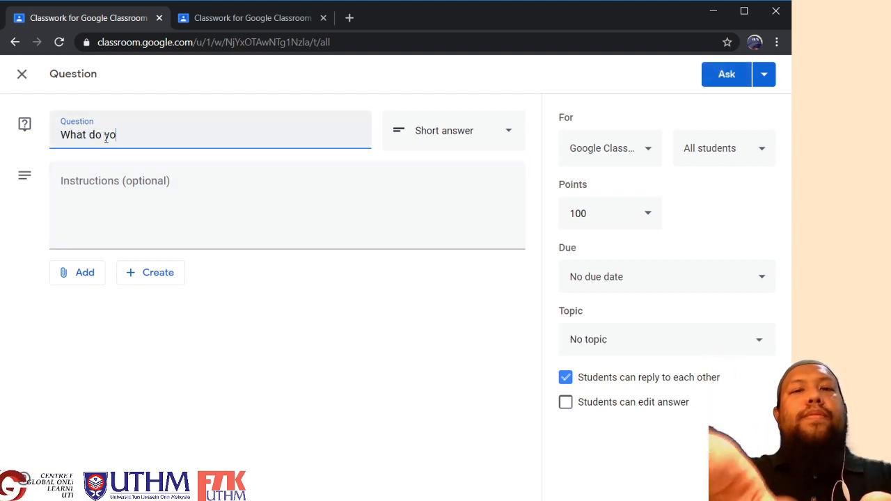
text(u feel)
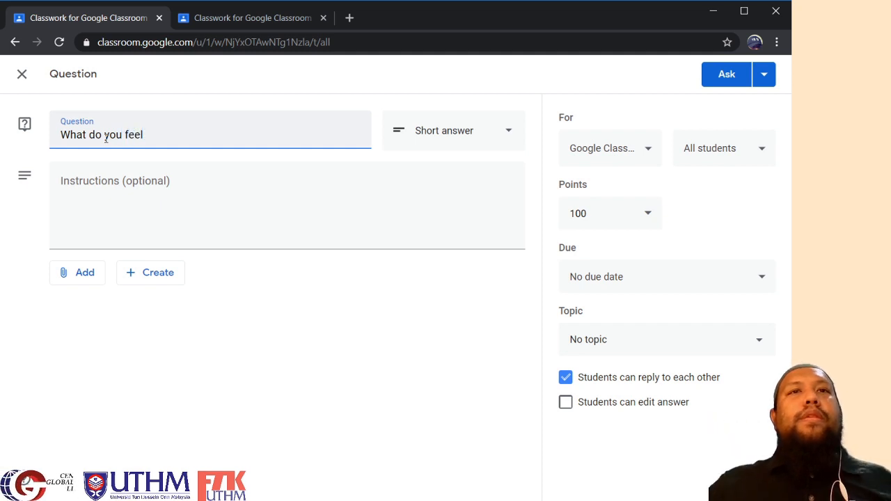
text(?)
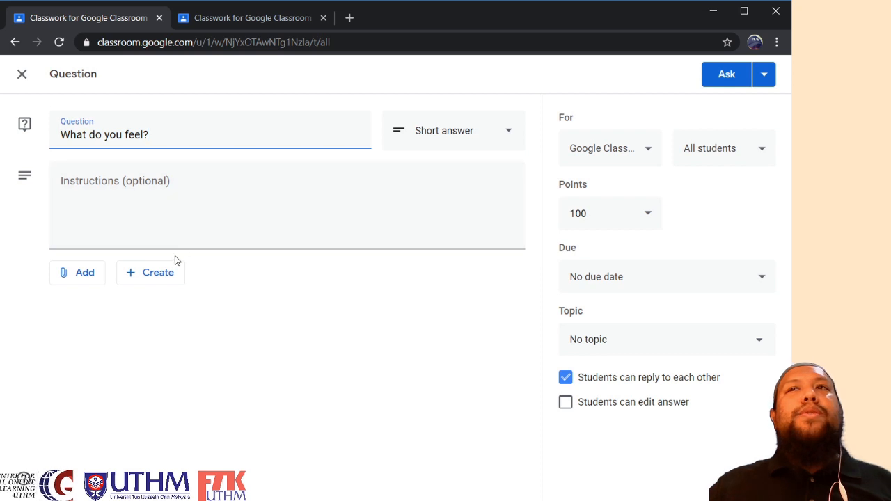
click(763, 77)
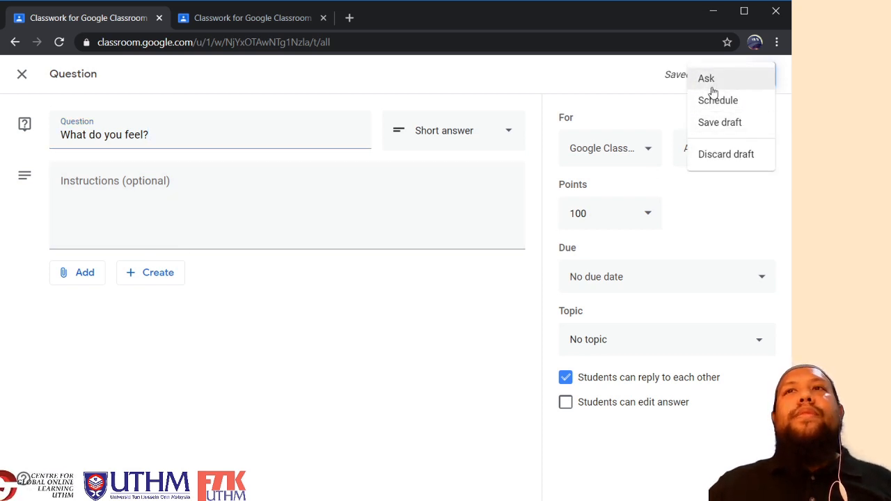
click(447, 348)
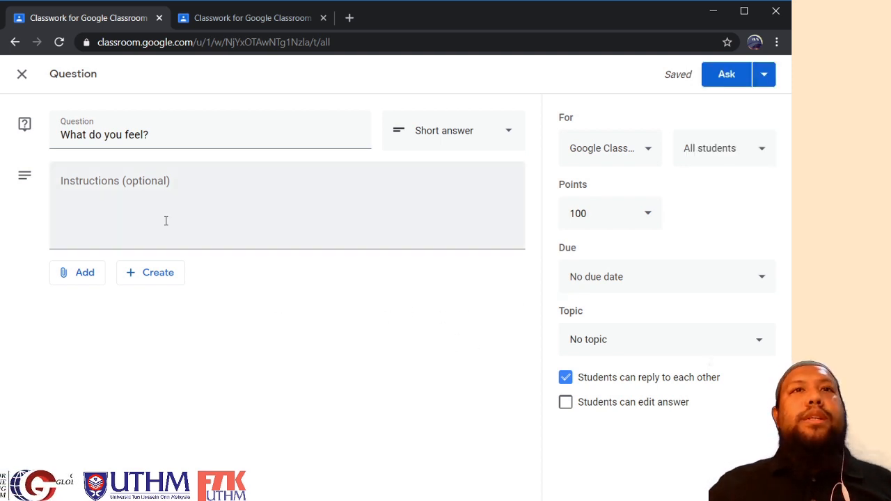
- Make the question multiple choice with the options "good" and "not really", and close it as a draft
click(494, 130)
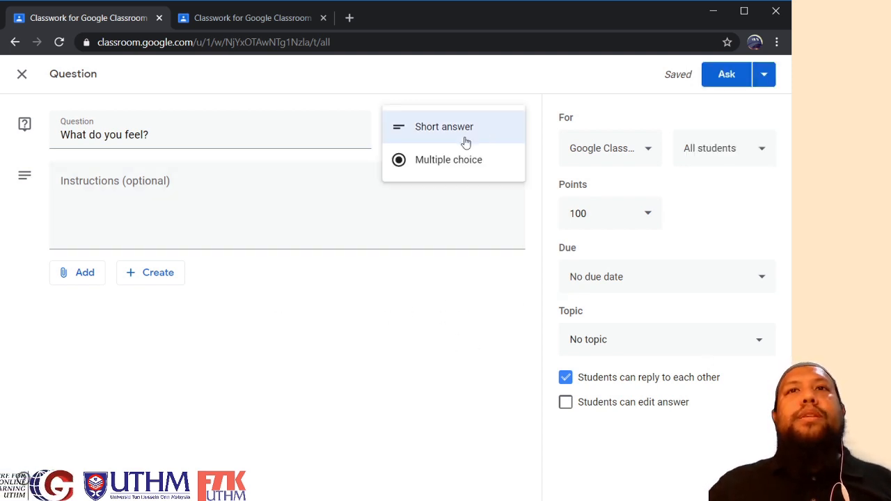
click(428, 161)
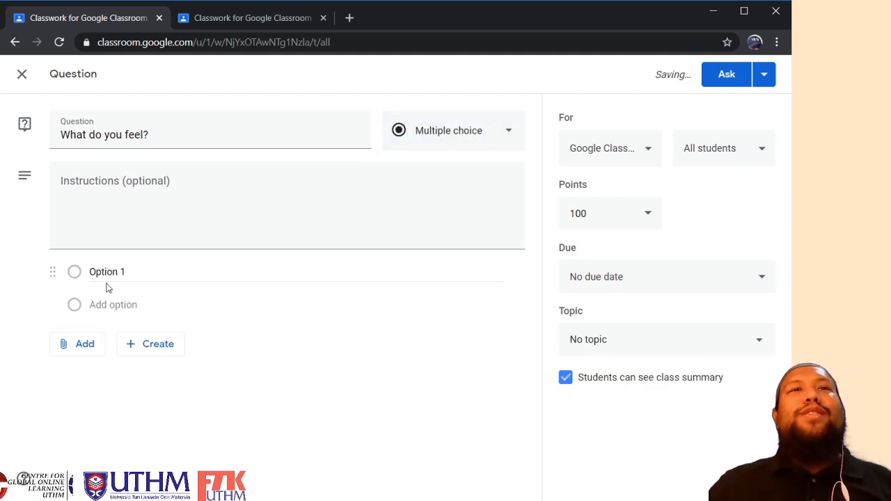
click(466, 143)
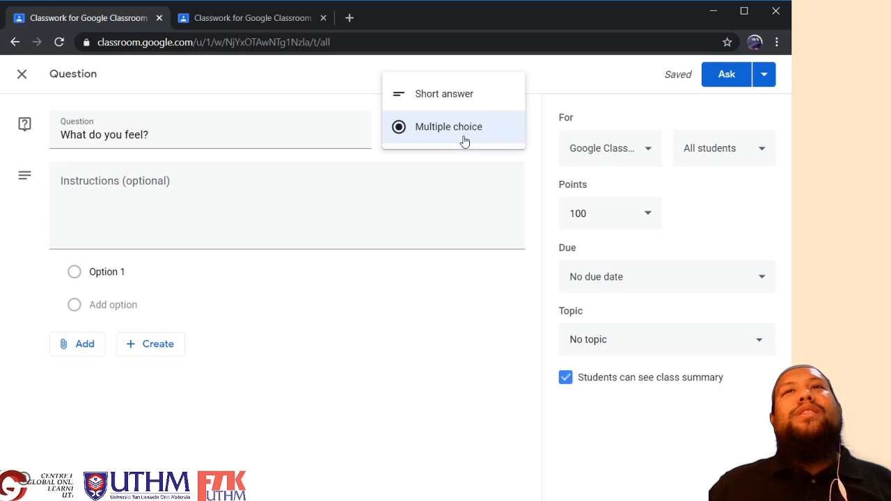
click(133, 276)
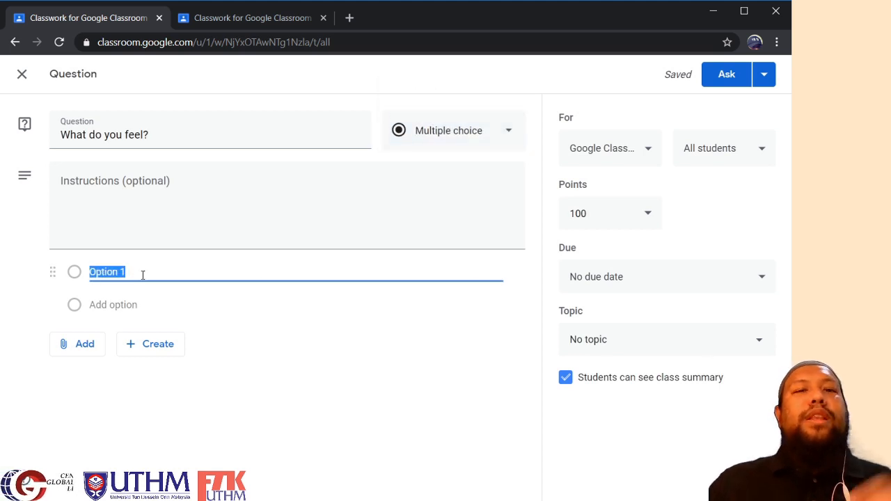
text(good)
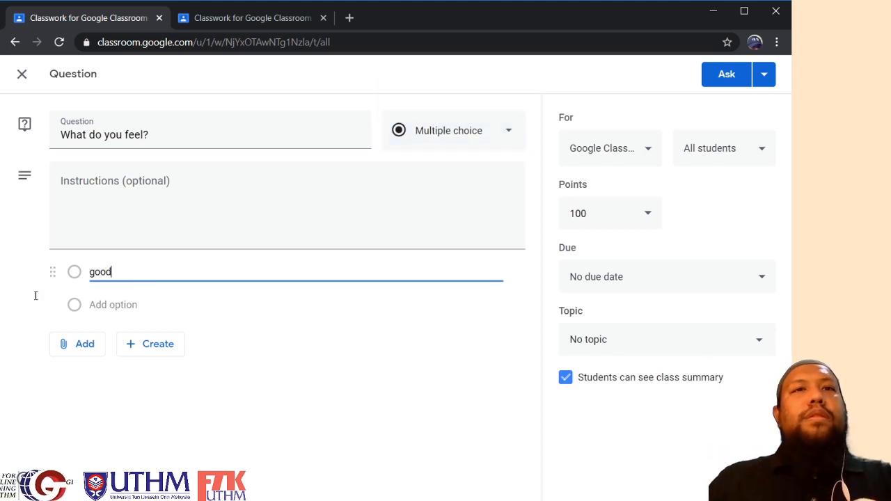
click(106, 305)
text(no)
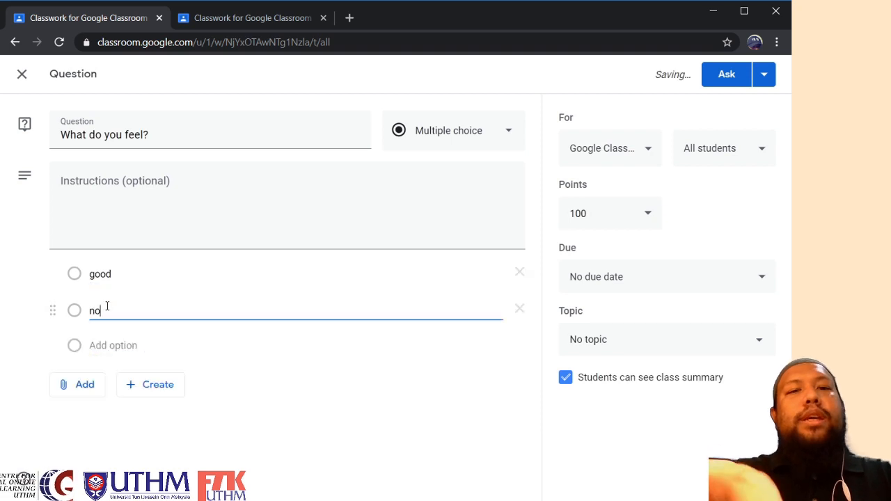
text(t really)
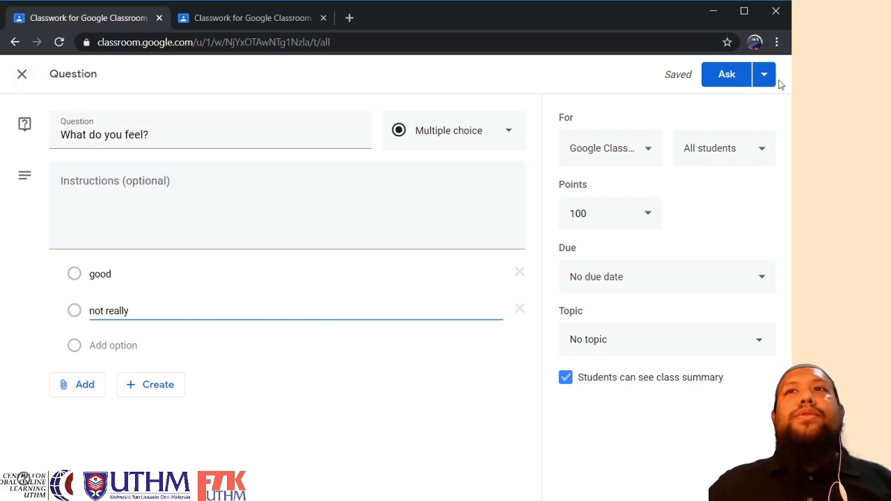
click(20, 78)
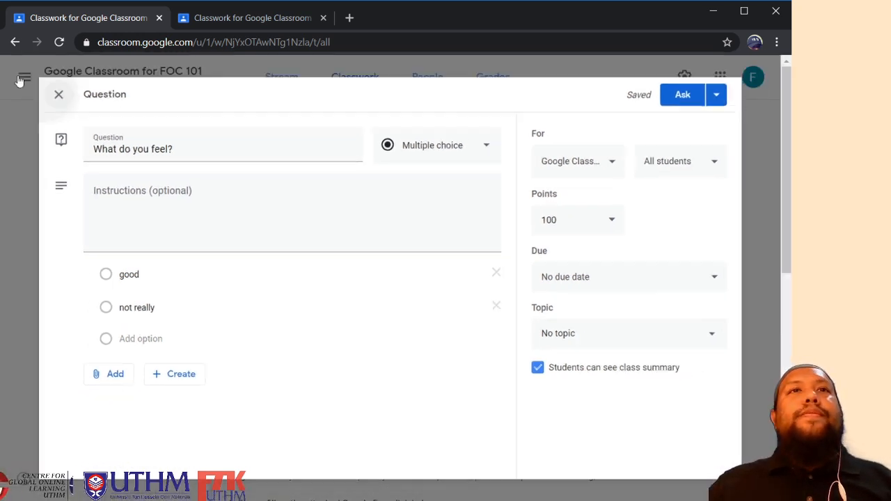
click(268, 132)
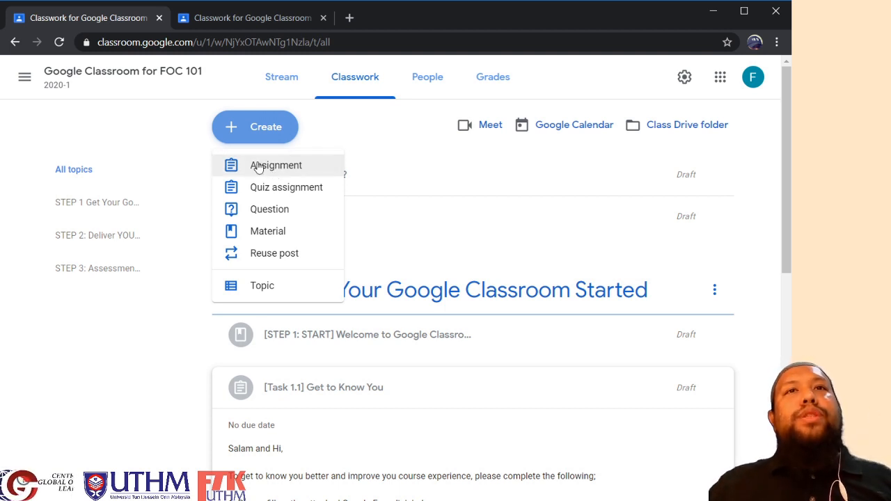
click(234, 127)
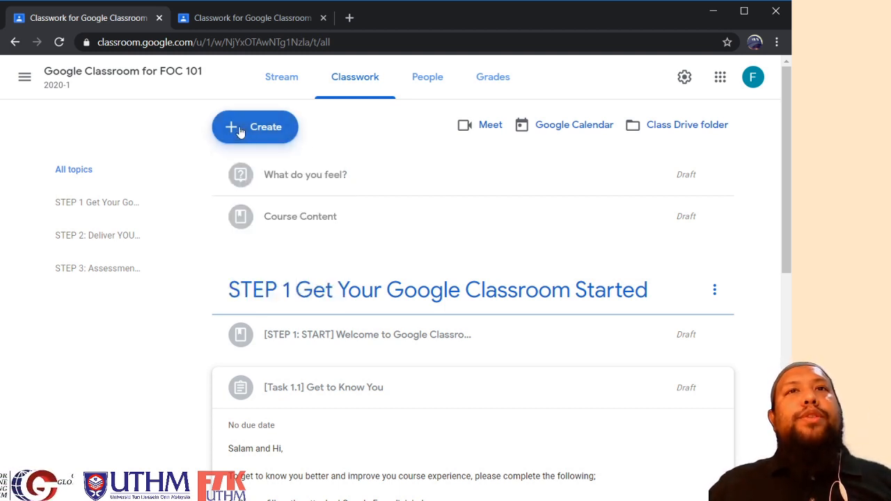
- Start a new classwork assignment and check its points options
click(253, 126)
click(277, 165)
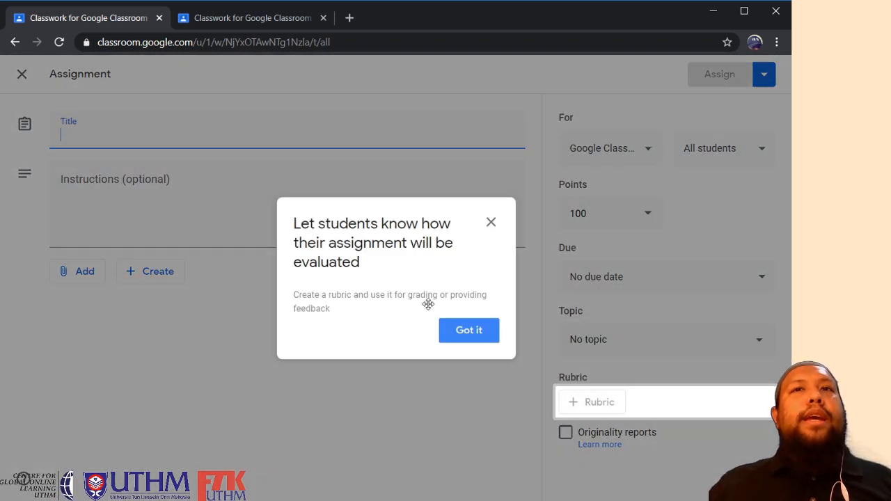
click(491, 222)
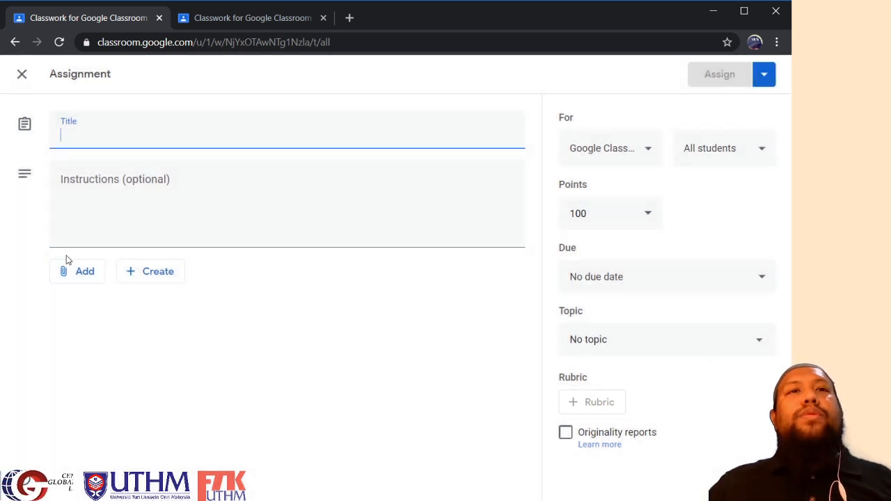
click(134, 221)
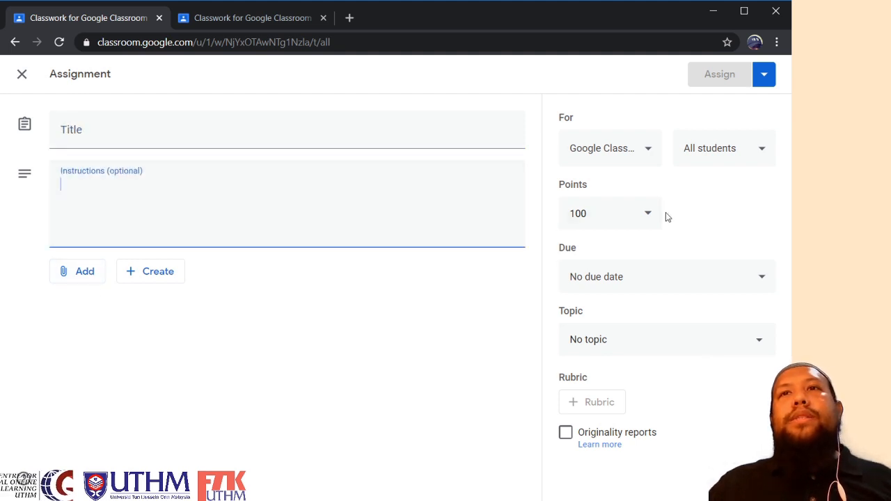
click(648, 214)
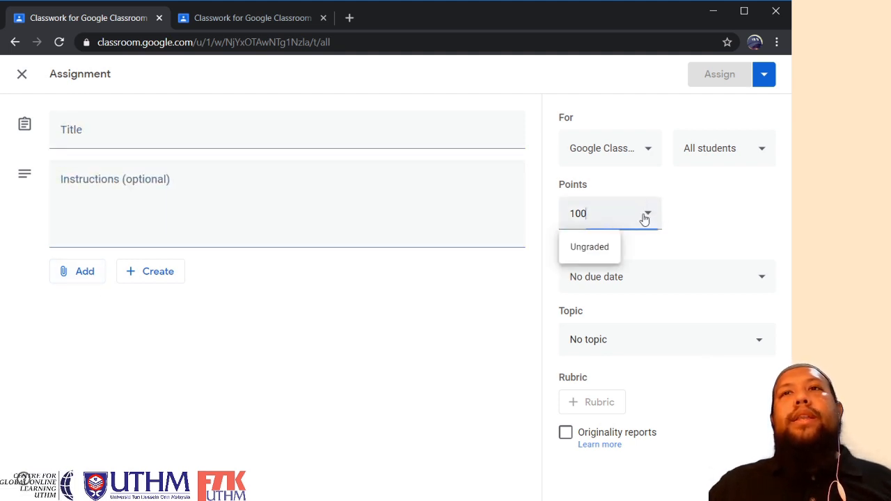
drag(593, 223, 570, 215)
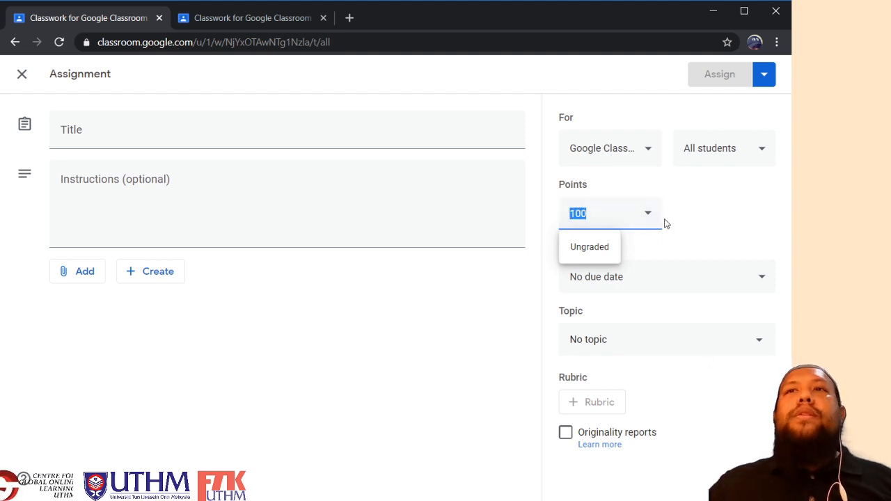
click(673, 220)
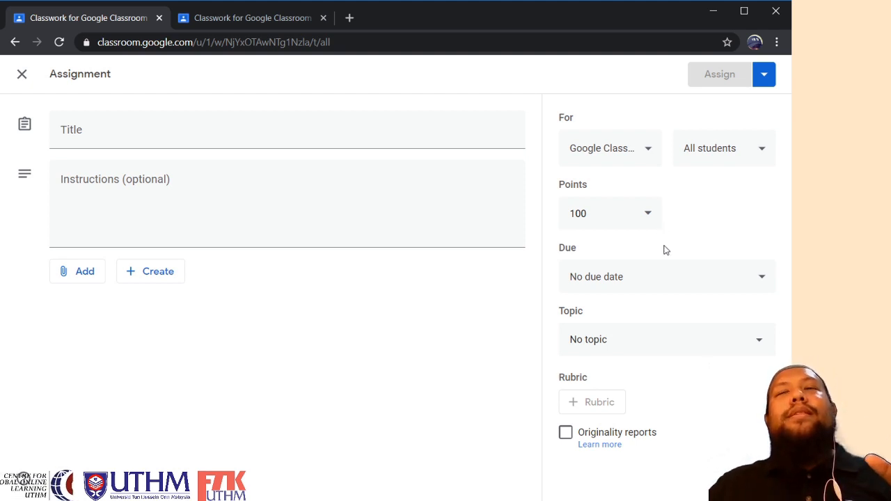
- Title the assignment "Project" with the instructions "Upload your Report im .pdf file. (filename example: Group1.pdf)"
click(97, 131)
text(Pe)
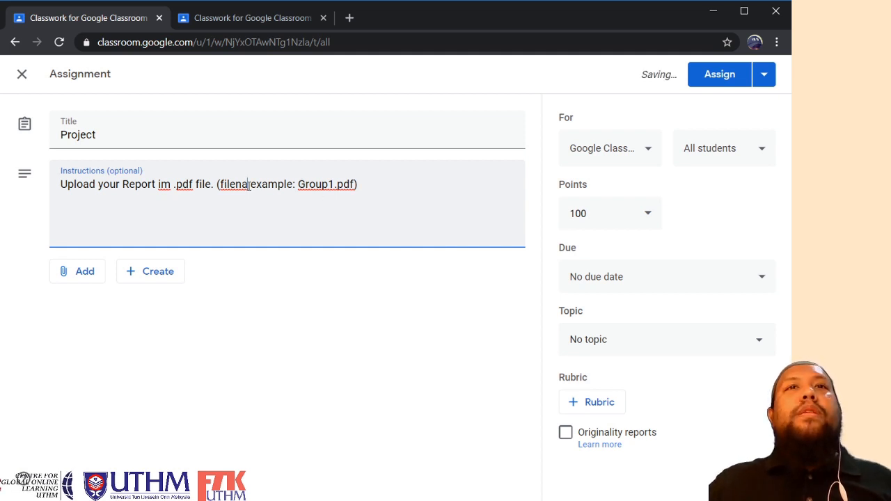
text(me)
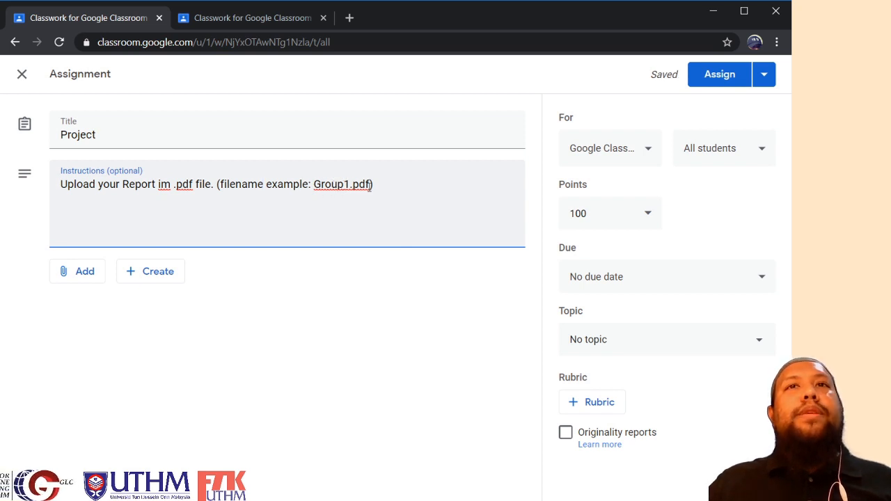
drag(314, 184, 367, 185)
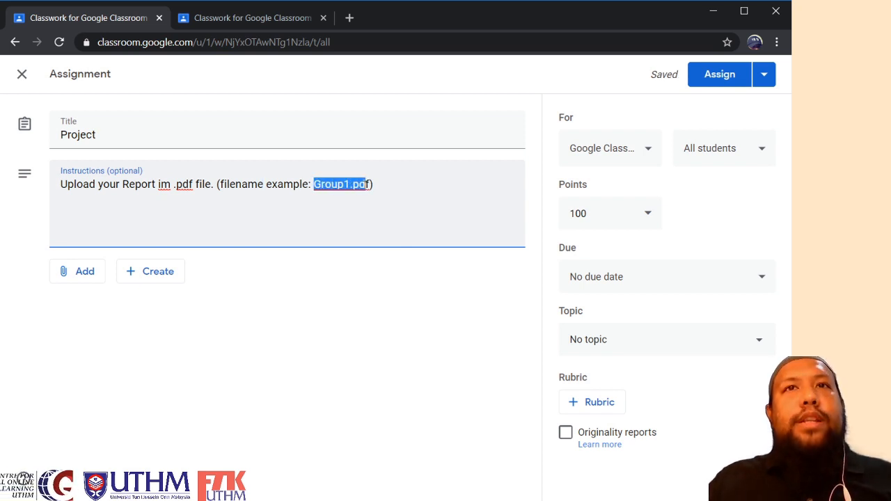
click(84, 205)
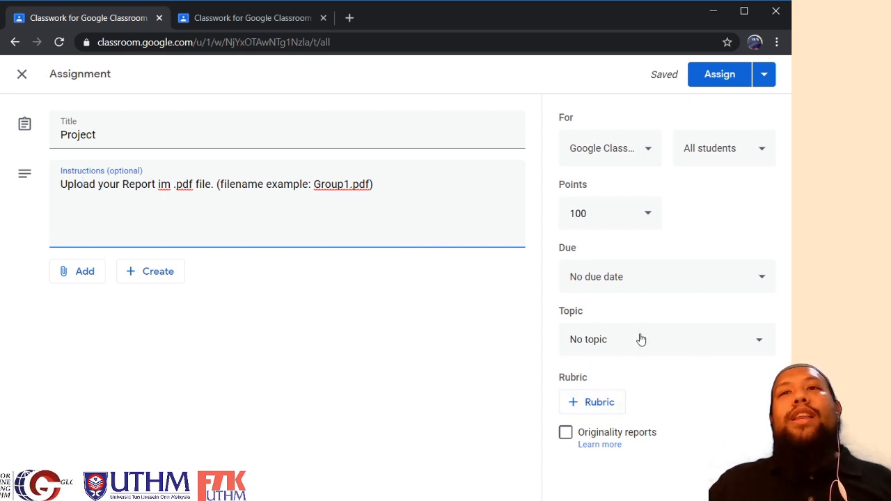
- Assign the Project assignment to the topic "STEP 2: Deliver YOUR Content" and close it as a draft
click(711, 353)
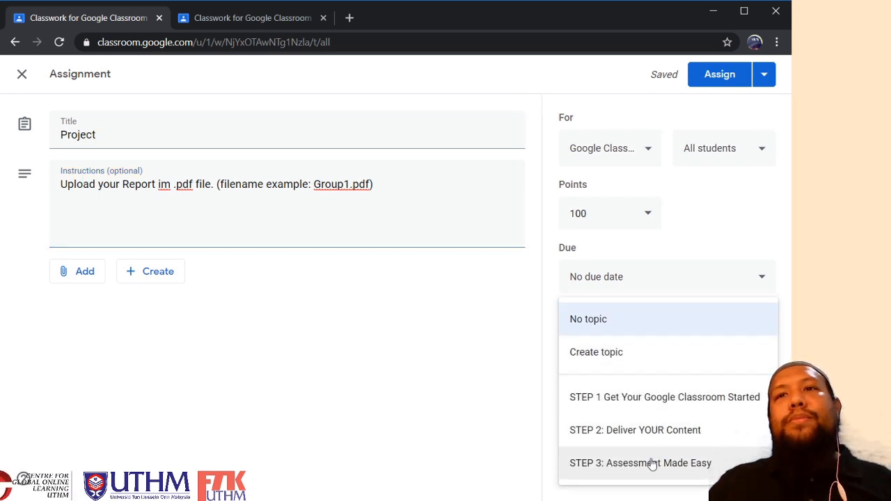
click(652, 432)
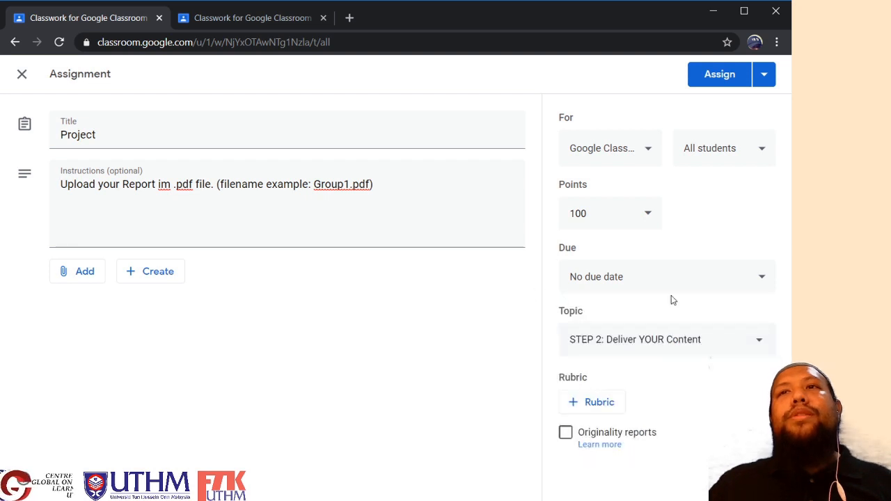
click(764, 74)
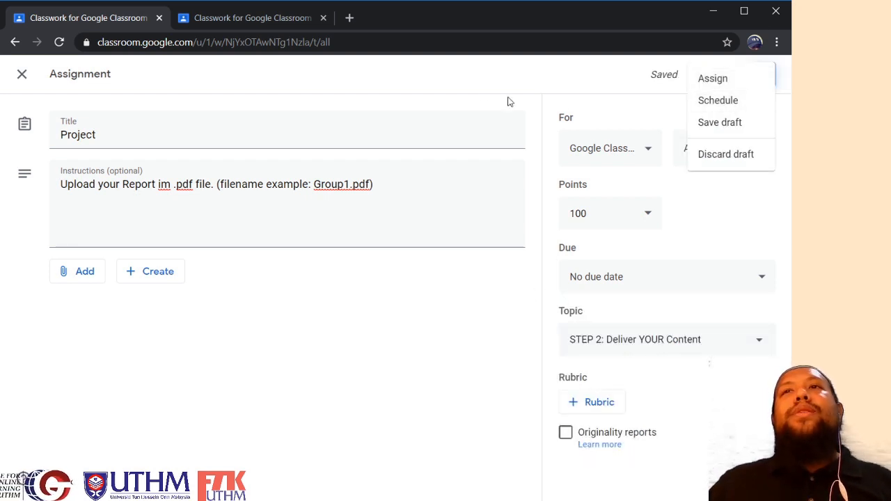
click(487, 99)
click(20, 75)
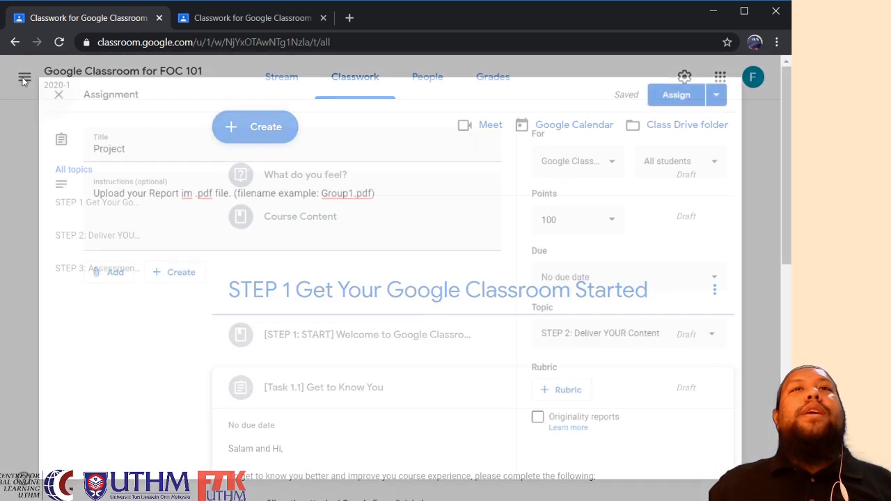
- Expand the Course Content material, read through its FOC 101 and FOC 102 outline, and collapse it
scroll(634, 221, down, 3)
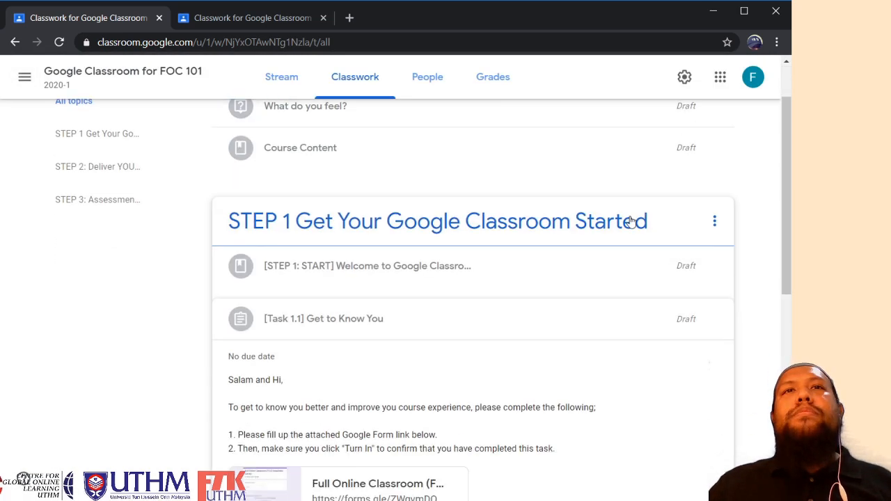
scroll(628, 225, up, 2)
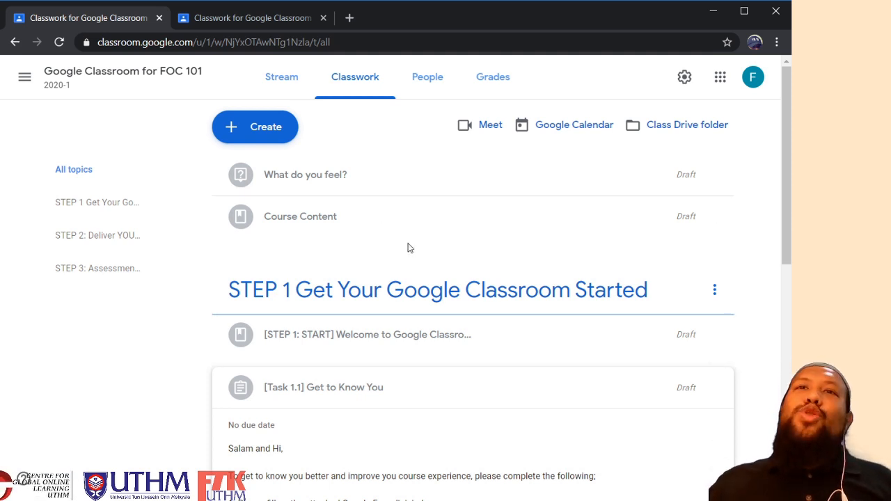
click(394, 224)
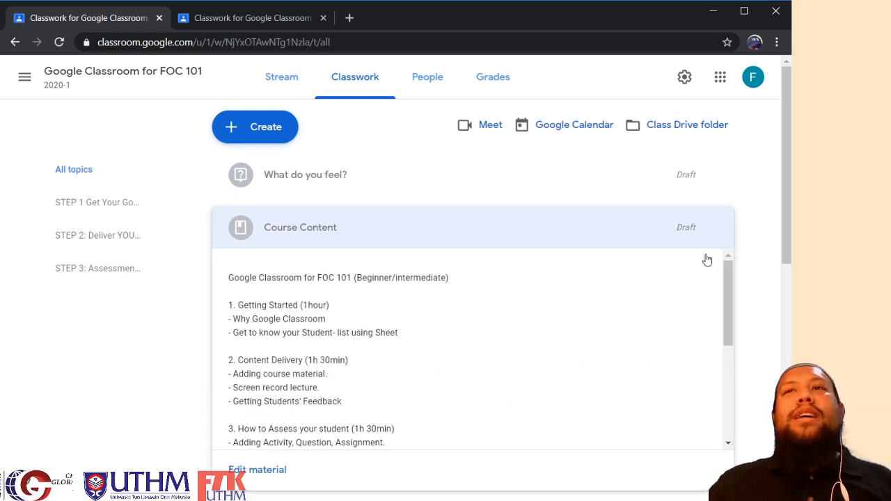
scroll(693, 263, down, 2)
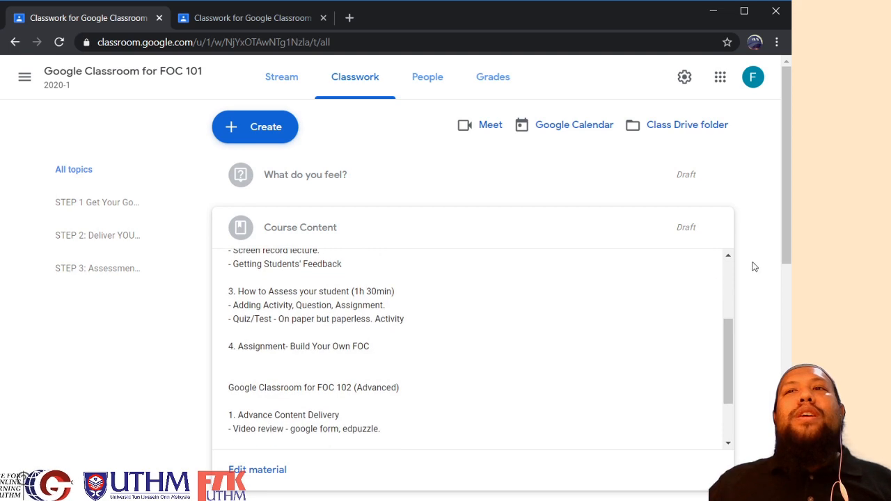
scroll(750, 264, down, 3)
scroll(747, 263, up, 3)
scroll(731, 268, down, 2)
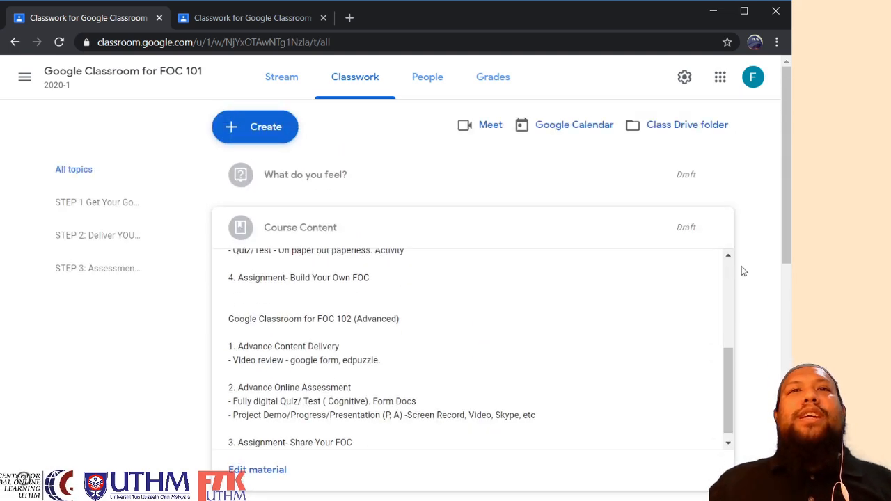
click(292, 230)
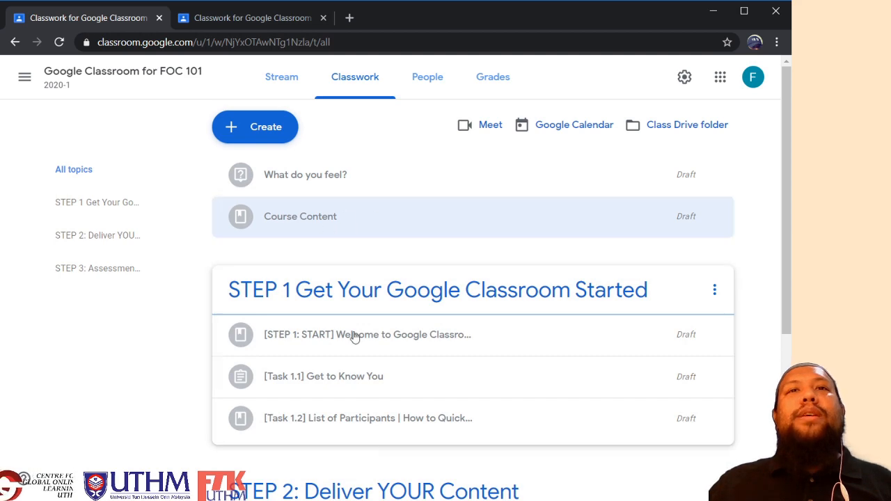
- Locate the Project draft under STEP 2: Deliver YOUR Content and review its instructions
scroll(346, 324, down, 1)
scroll(450, 321, down, 3)
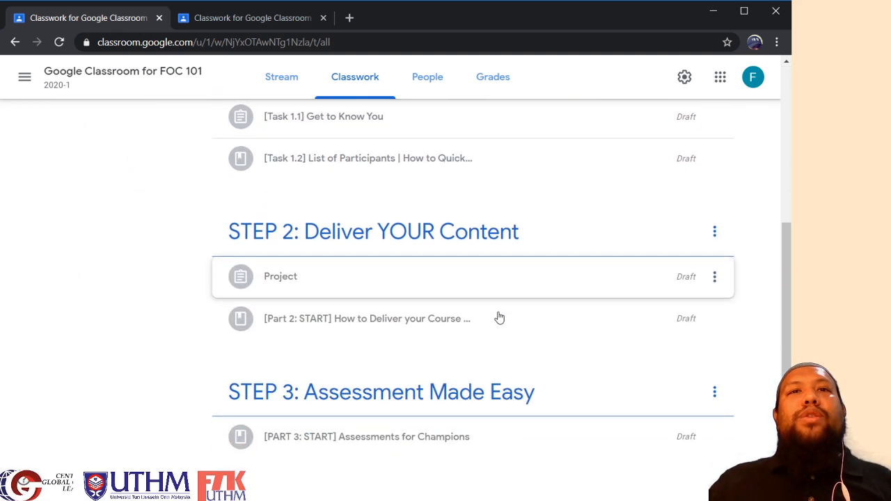
scroll(352, 278, up, 4)
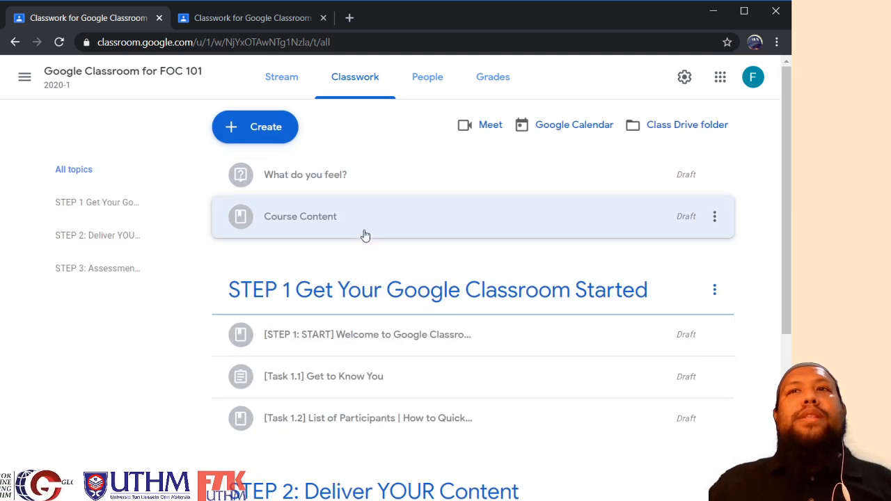
scroll(365, 240, down, 4)
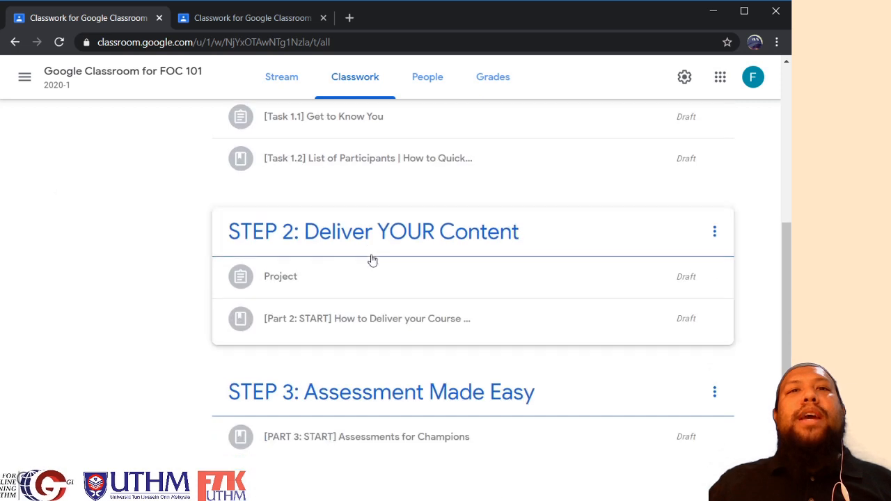
click(304, 283)
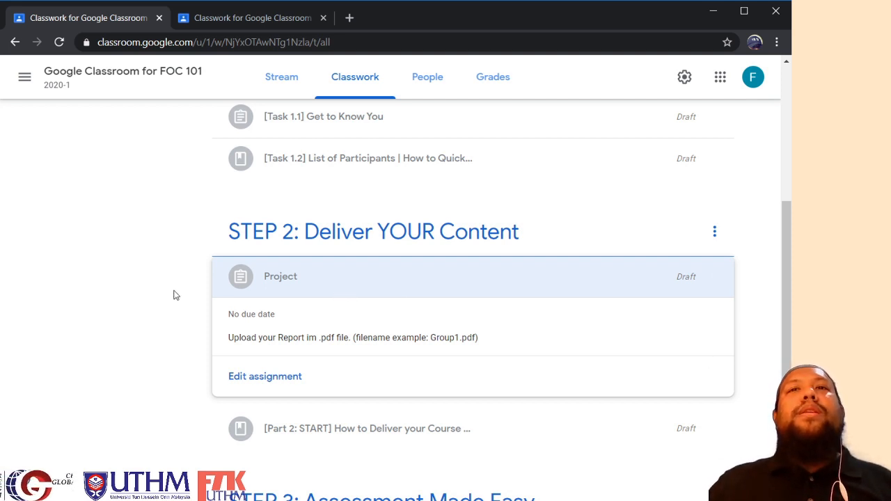
click(366, 281)
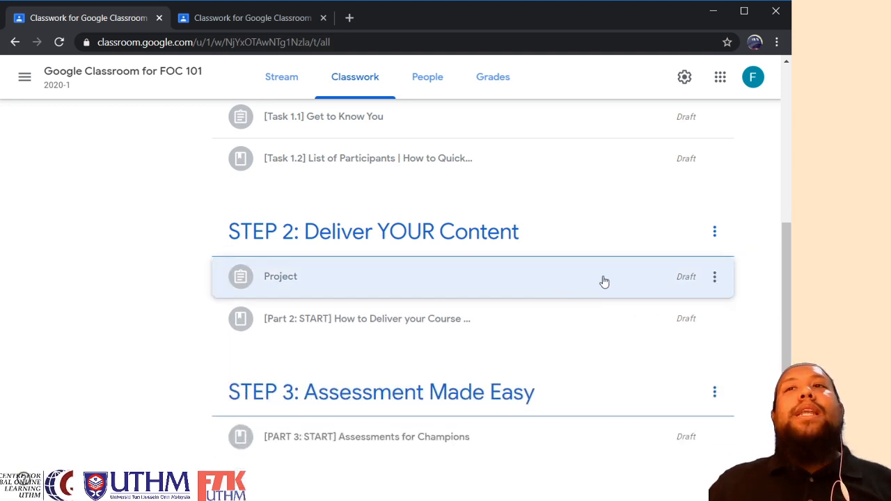
- Delete the Project draft assignment from the STEP 2: Deliver YOUR Content topic
click(713, 279)
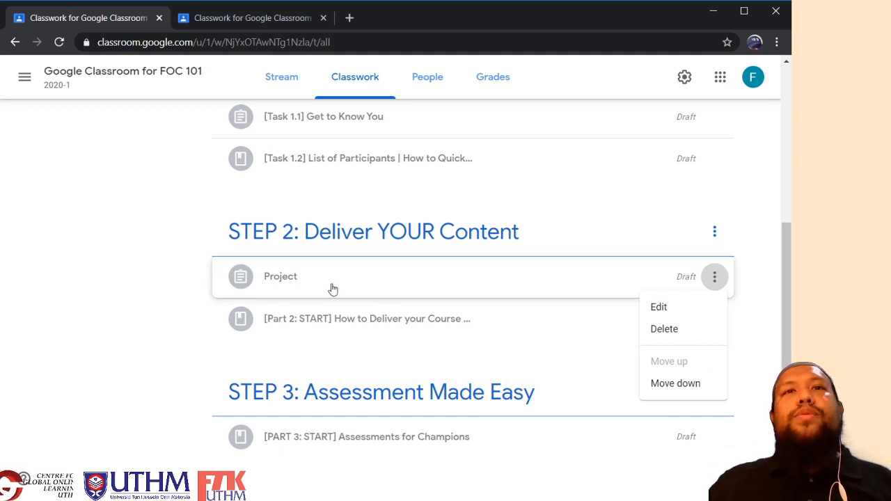
click(678, 333)
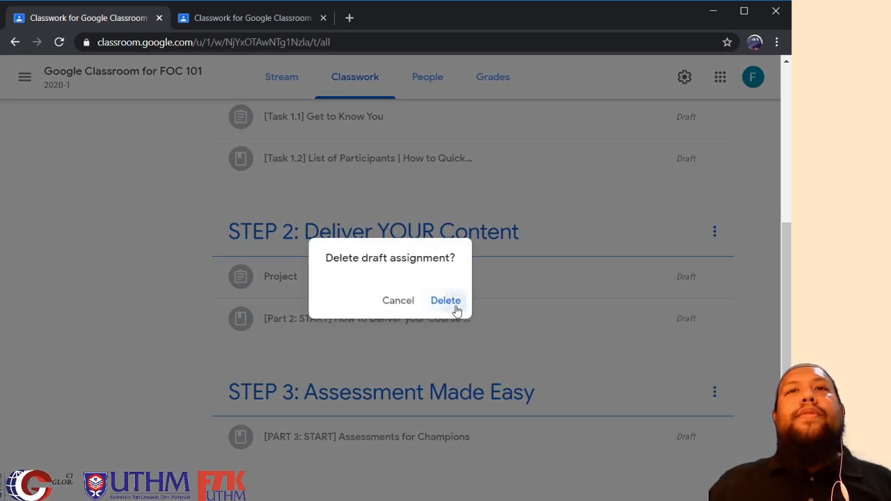
click(452, 306)
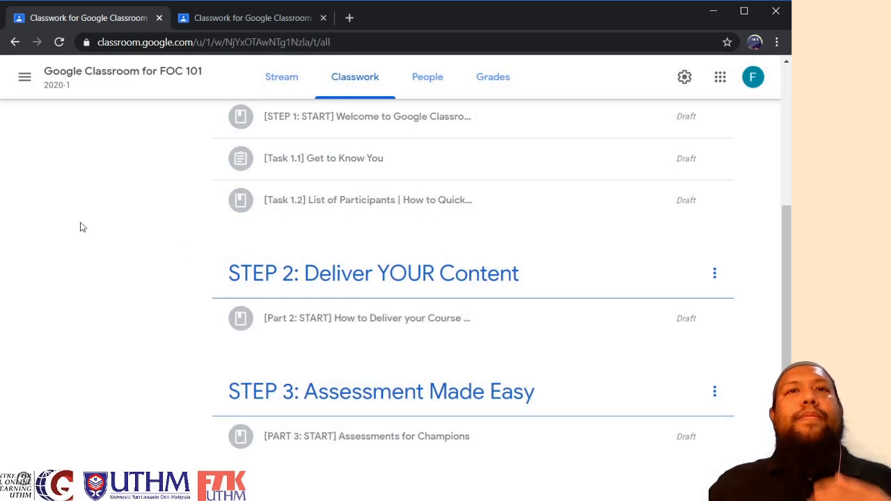
- Expand the [Task 1.1] Get to Know You assignment under STEP 1 and review its instructions and attached form
scroll(147, 227, up, 3)
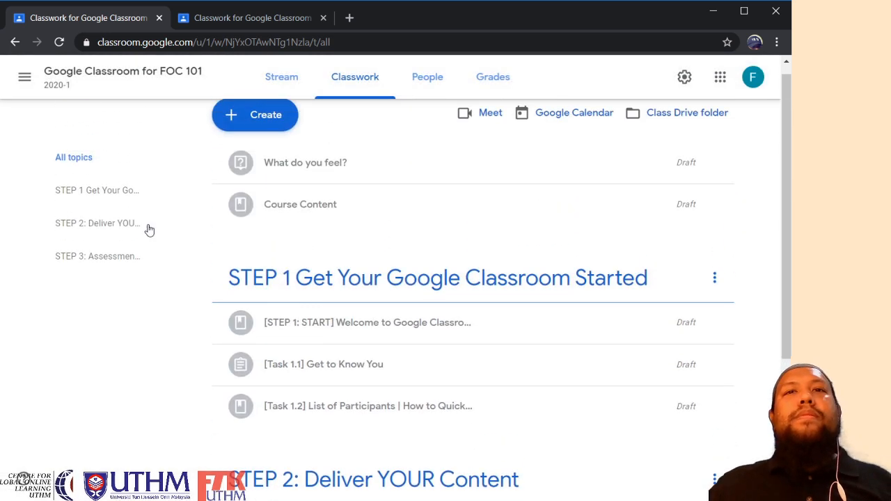
scroll(149, 227, down, 1)
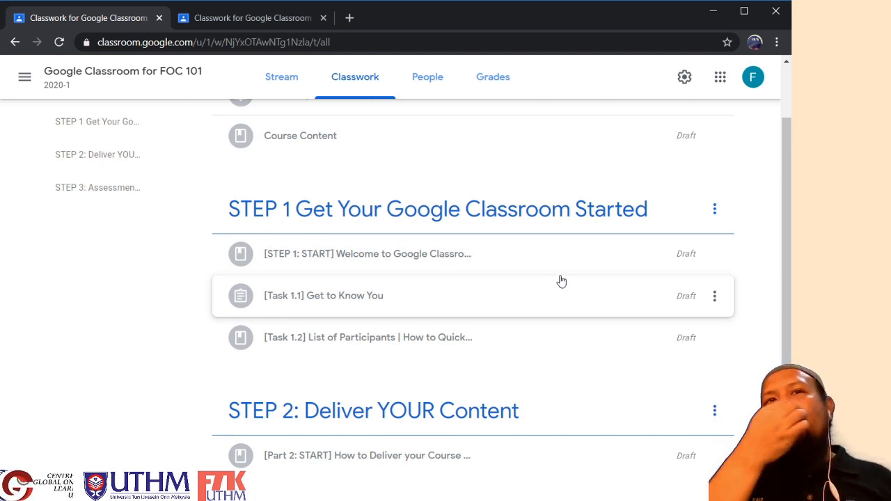
click(460, 300)
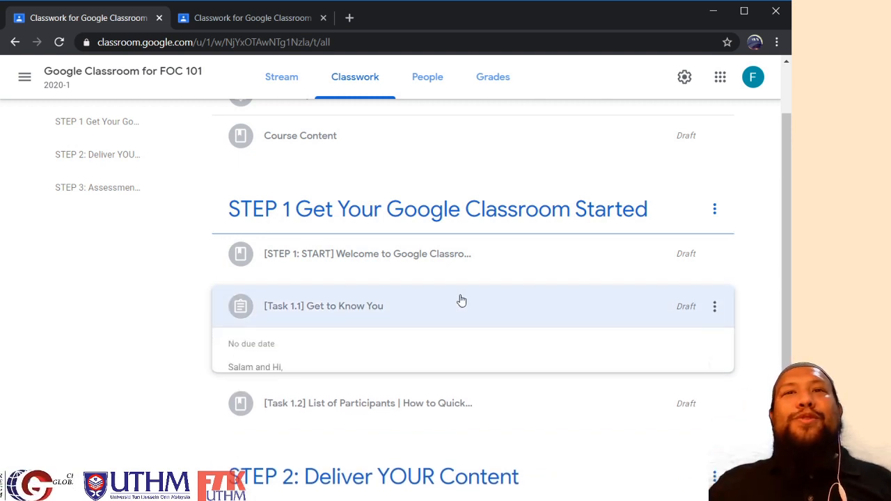
scroll(371, 234, down, 1)
scroll(399, 251, down, 2)
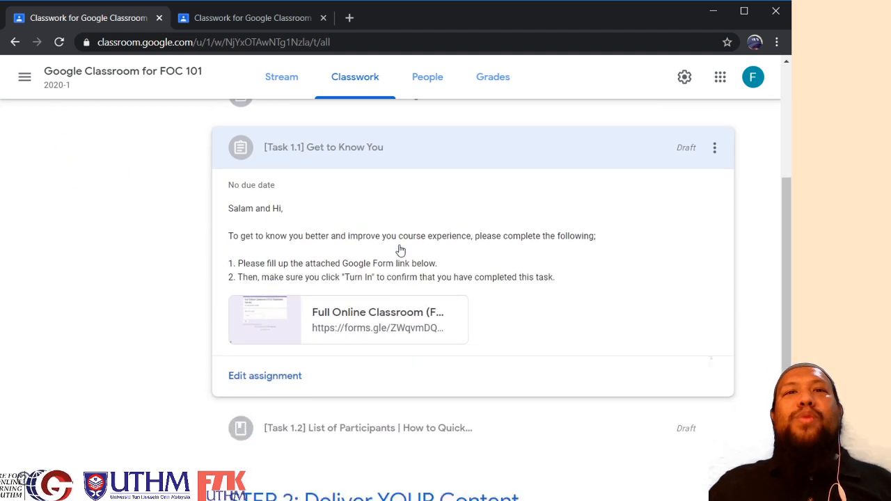
scroll(386, 245, up, 1)
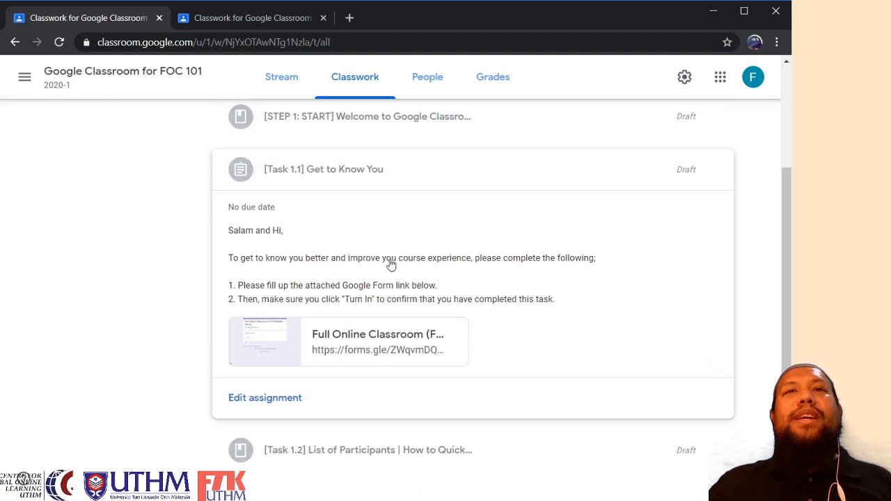
scroll(431, 292, down, 1)
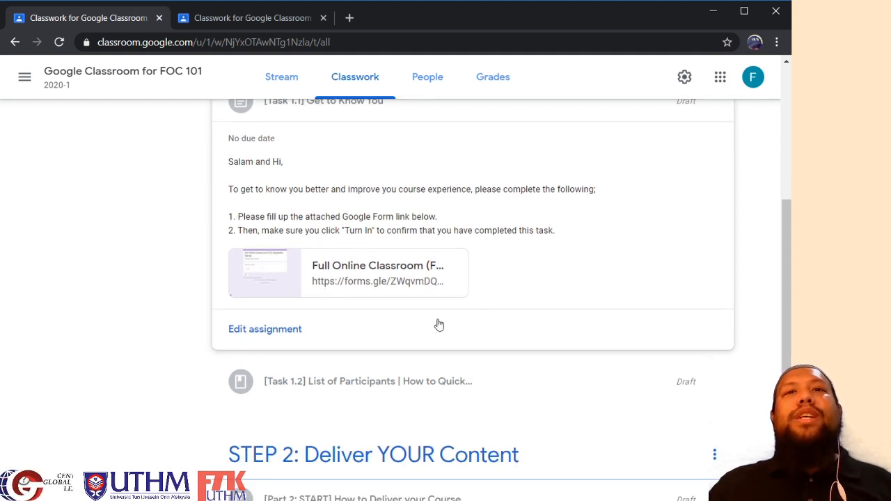
- Expand the [Task 1.2] List of Participants material and read through its task instructions
click(407, 395)
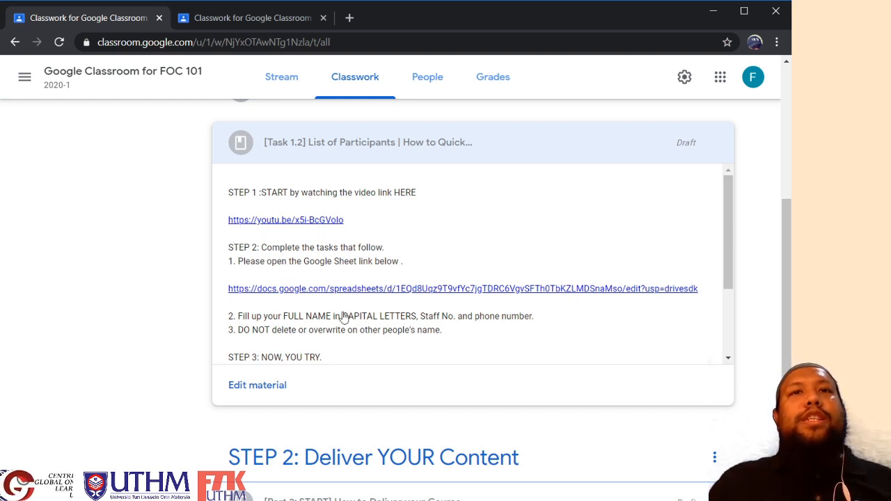
scroll(362, 313, down, 2)
scroll(362, 312, down, 2)
scroll(439, 256, up, 3)
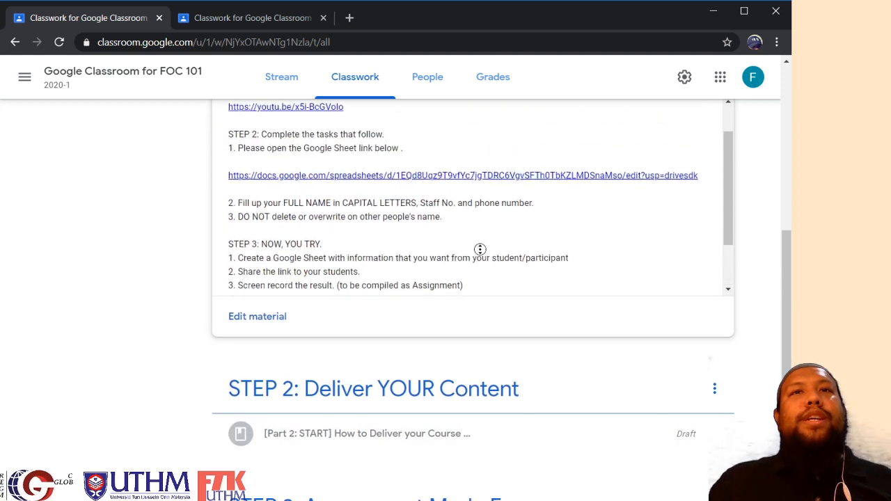